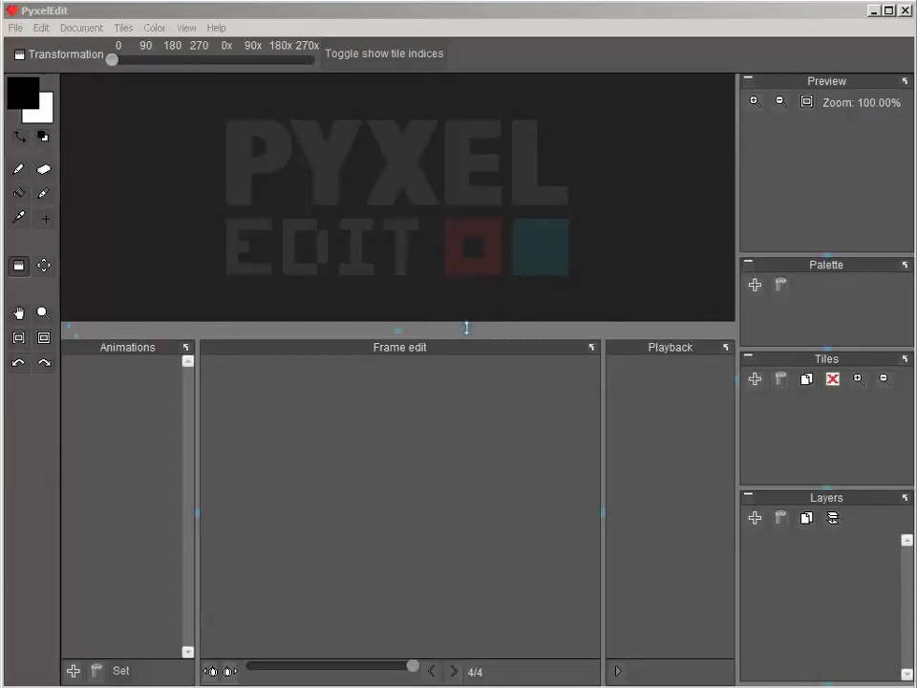
- Enlarge the canvas area above the animation panels and zoom in on the first row of tiles
drag(468, 330, 463, 457)
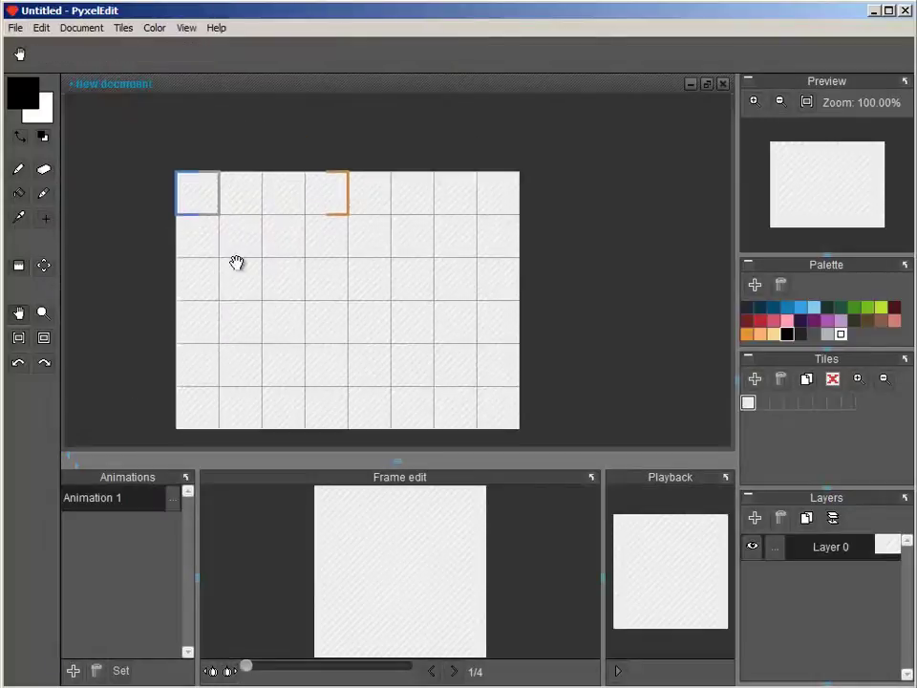
scroll(198, 252, up, 2)
drag(249, 250, 238, 328)
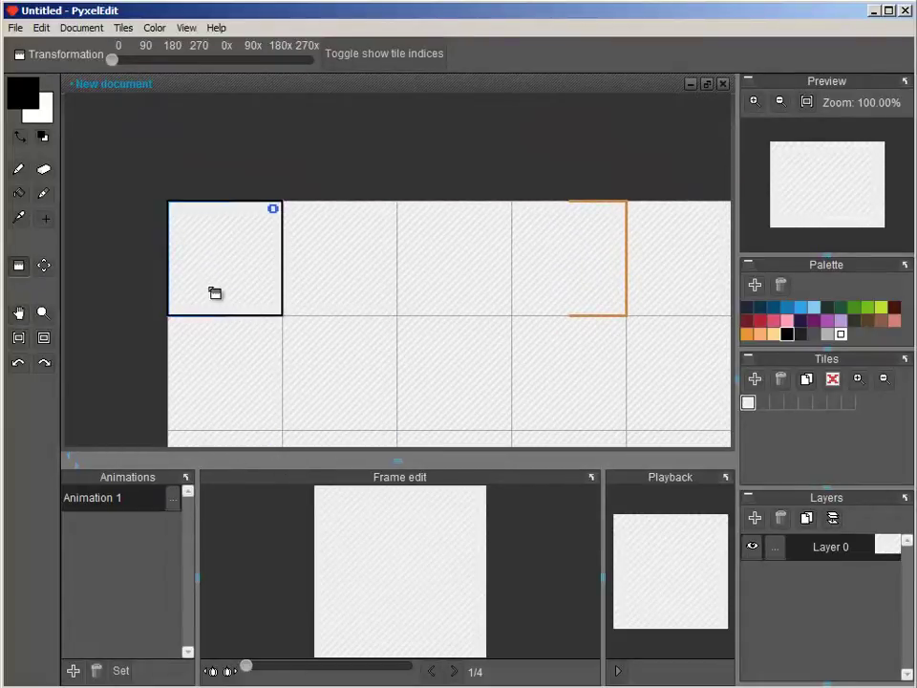
- Name the animation stickwalk and set it to base tile 0 with a length of 4 frames
click(173, 501)
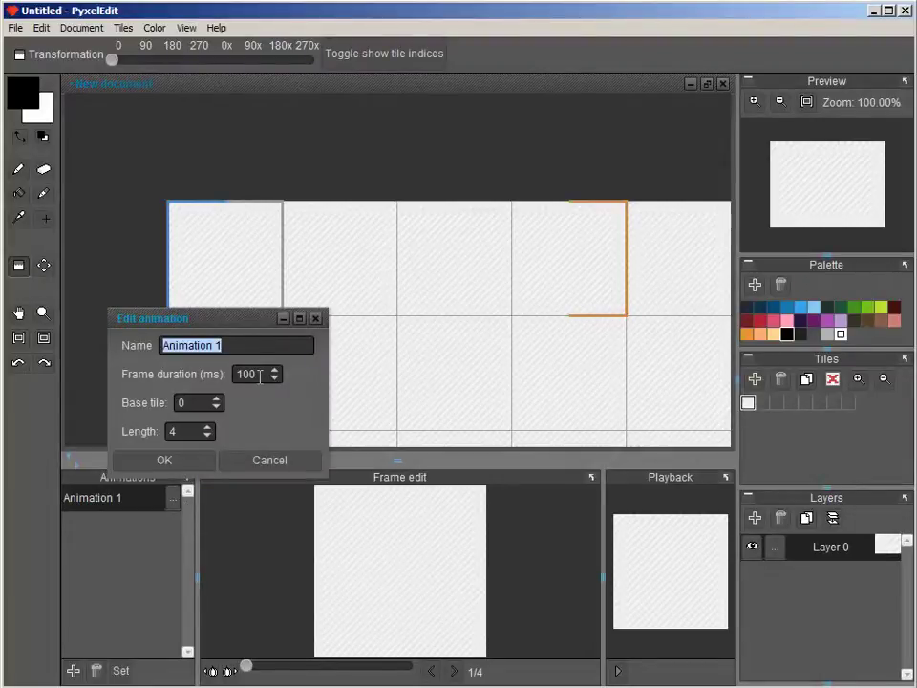
text(stickwalk)
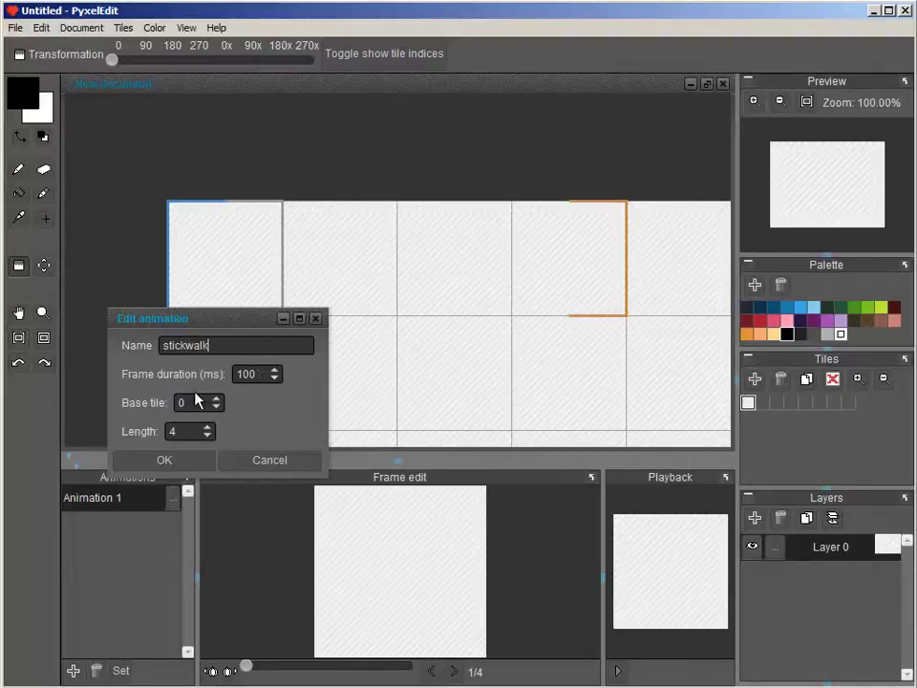
click(217, 399)
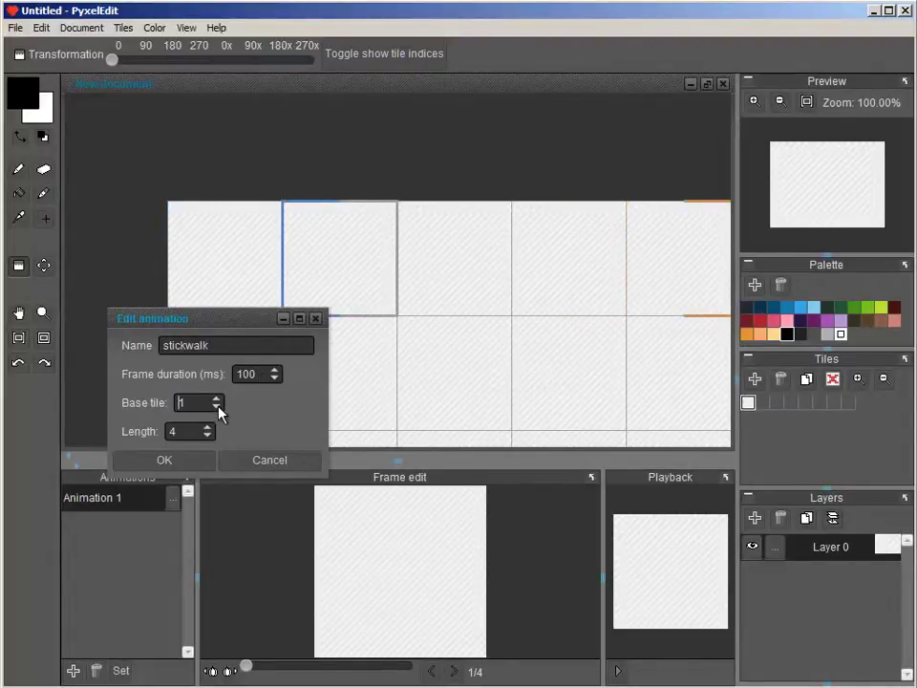
click(217, 407)
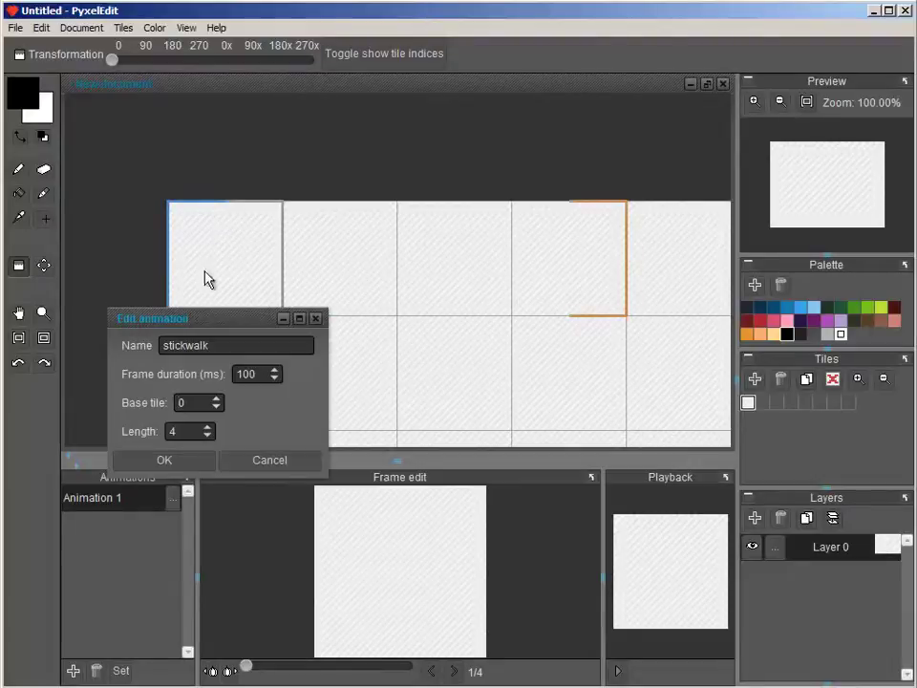
click(208, 436)
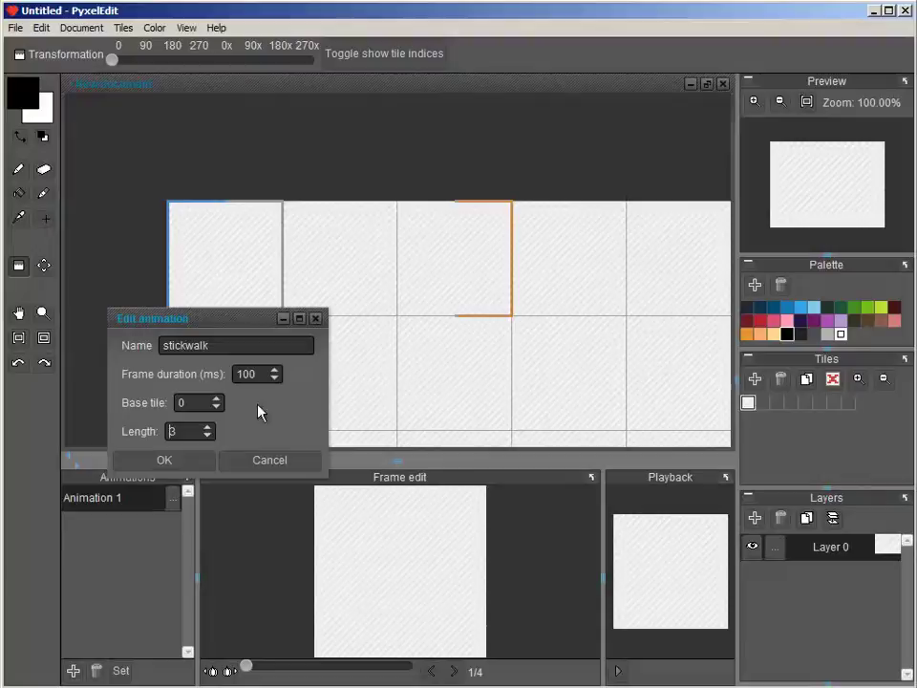
click(207, 426)
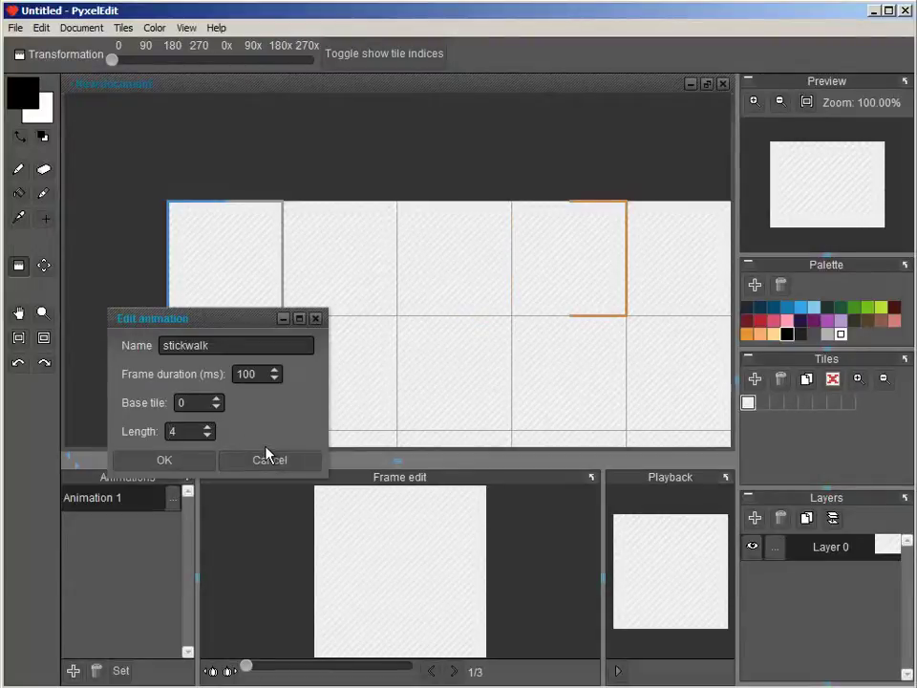
click(168, 461)
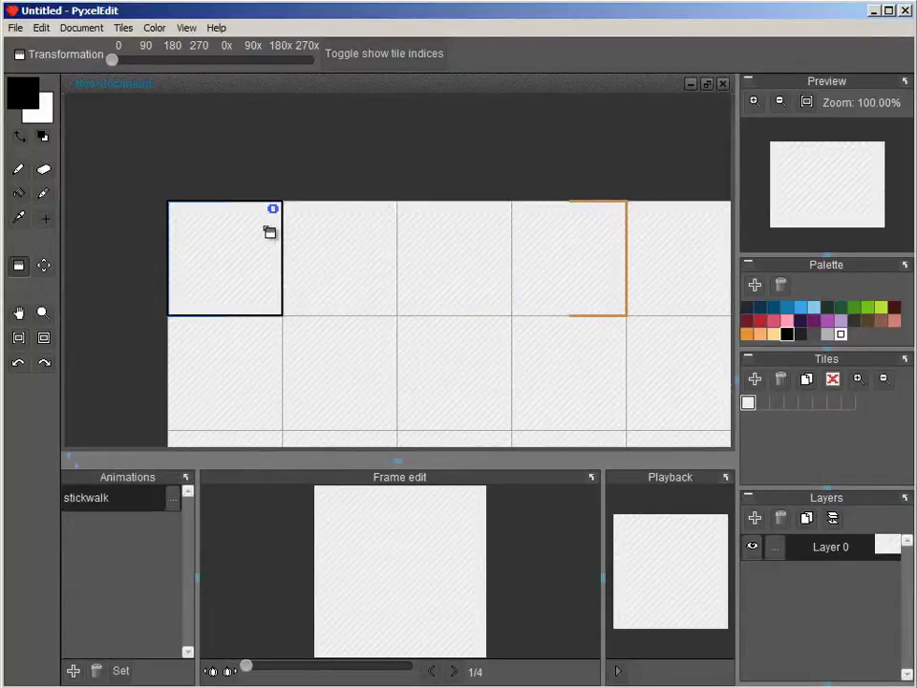
- Draw a black stick figure's square head, torso and two striding legs in the first tile with a 1-pixel pen
click(17, 169)
drag(231, 252, 230, 258)
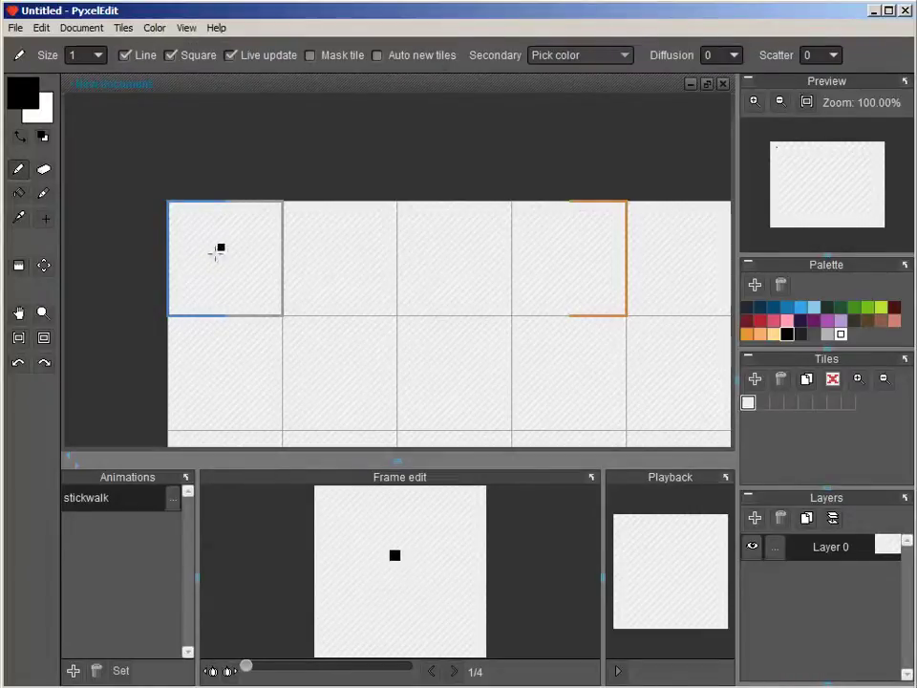
scroll(225, 264, up, 1)
scroll(229, 272, up, 1)
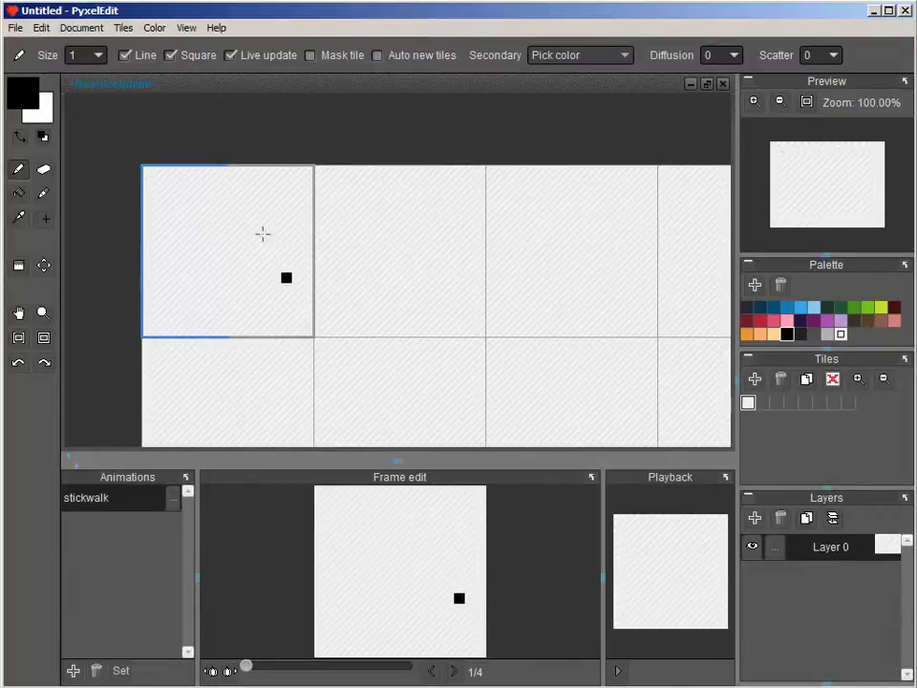
click(210, 223)
mouse_move(211, 223)
mouse_down()
mouse_move(233, 248)
mouse_move(235, 225)
mouse_move(224, 220)
mouse_move(234, 259)
mouse_move(223, 256)
mouse_move(210, 307)
mouse_up()
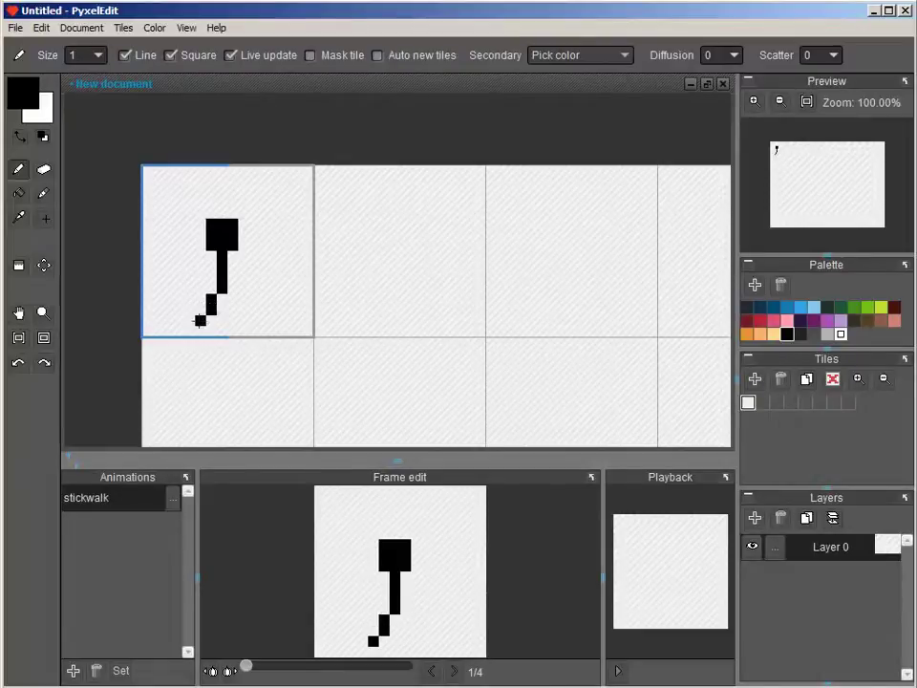
click(234, 290)
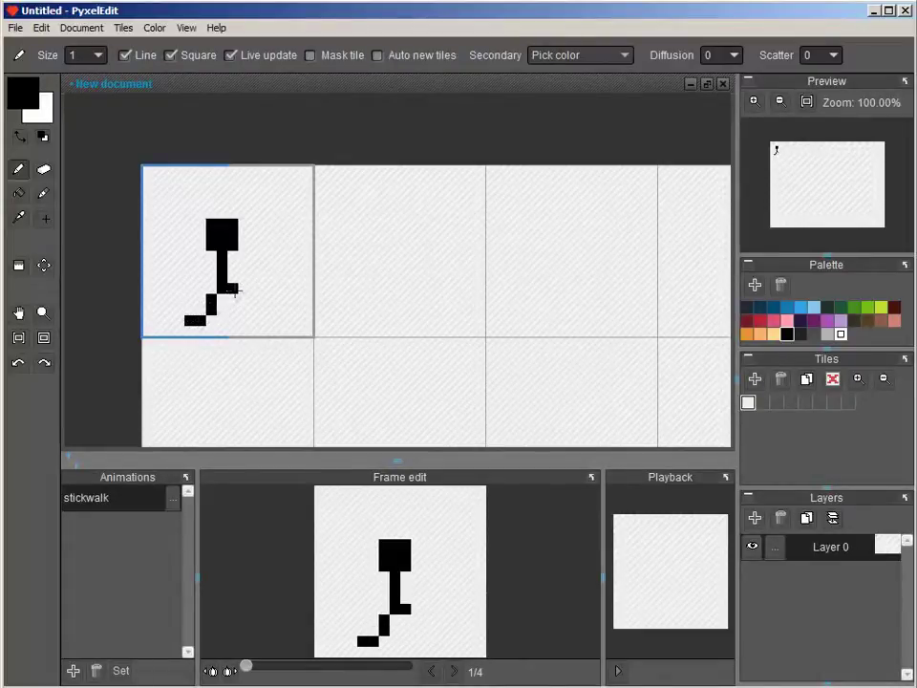
click(253, 314)
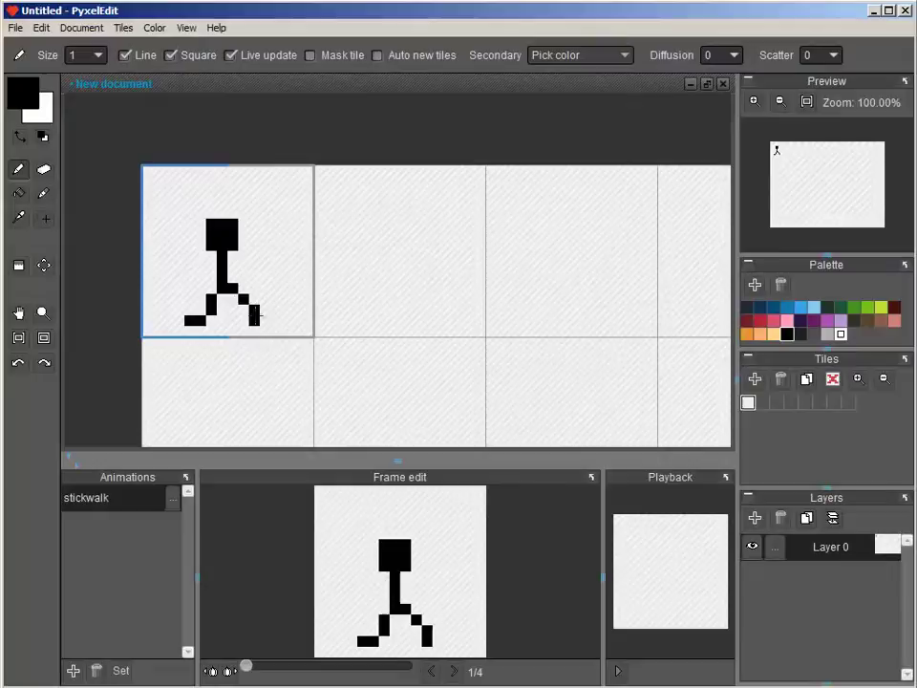
- Add two bent arms to the figure in the first tile, one hanging behind and one raised in front
click(211, 265)
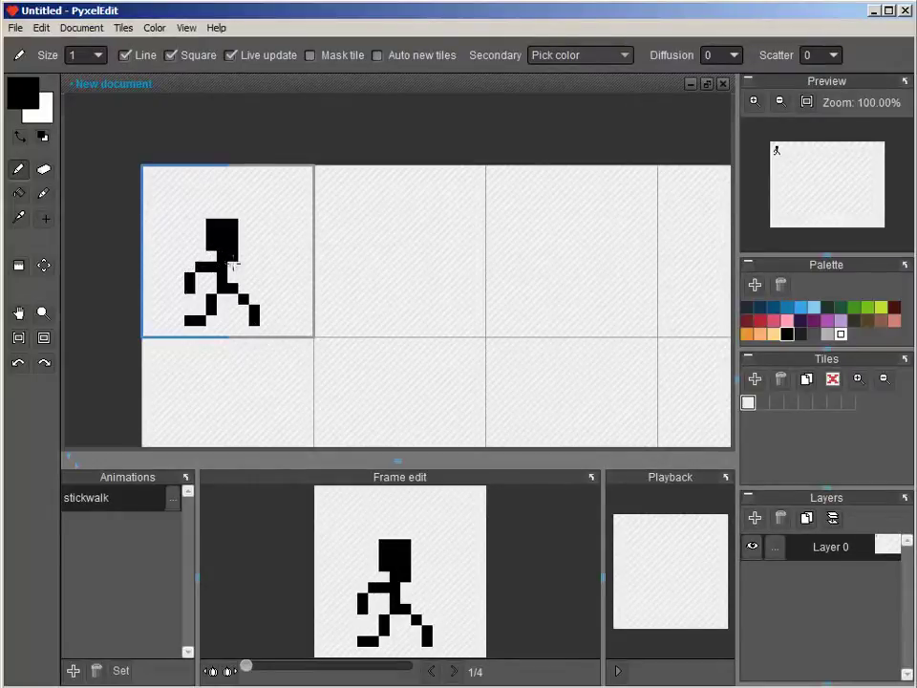
click(233, 266)
click(244, 267)
click(255, 255)
click(261, 244)
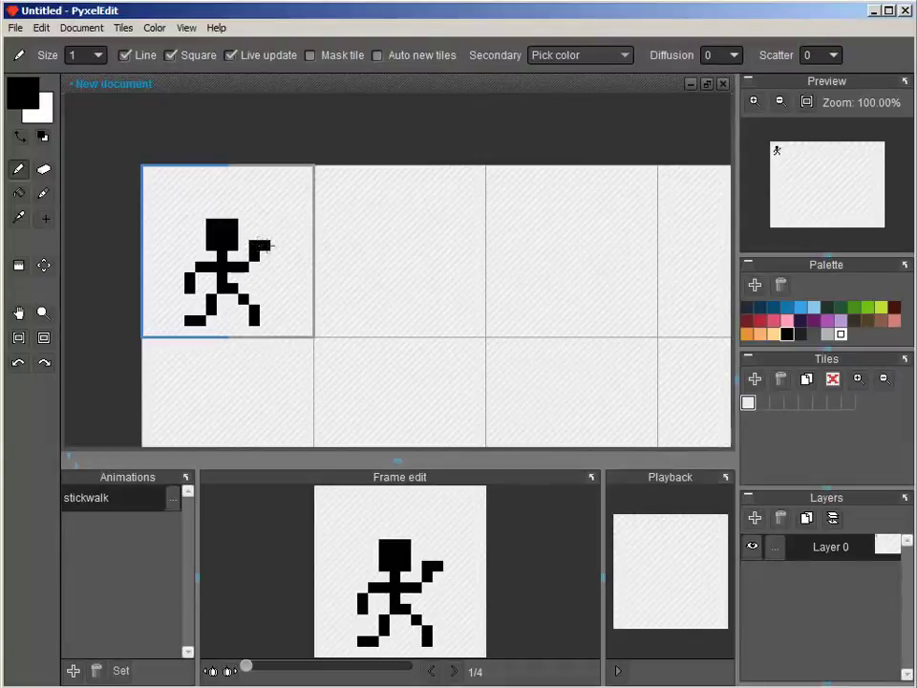
- Erase the extra outer pixel from the hand of the figure's raised arm
key(e)
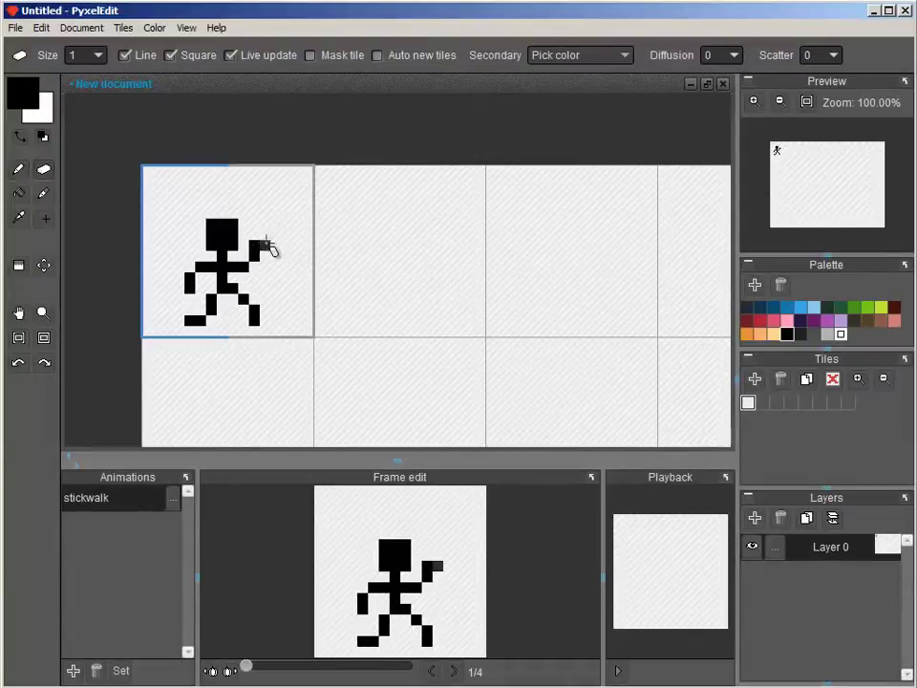
click(266, 244)
key(b)
key(ctrl+z)
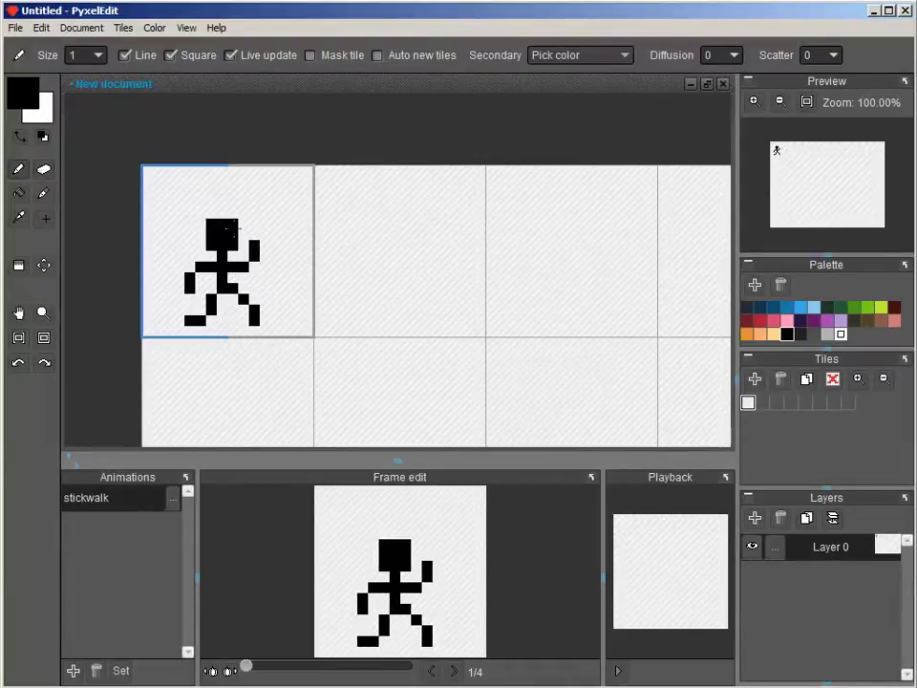
key(ctrl+y)
key(ctrl+z)
- Copy the first tile's figure into the second tile of the top row
click(18, 265)
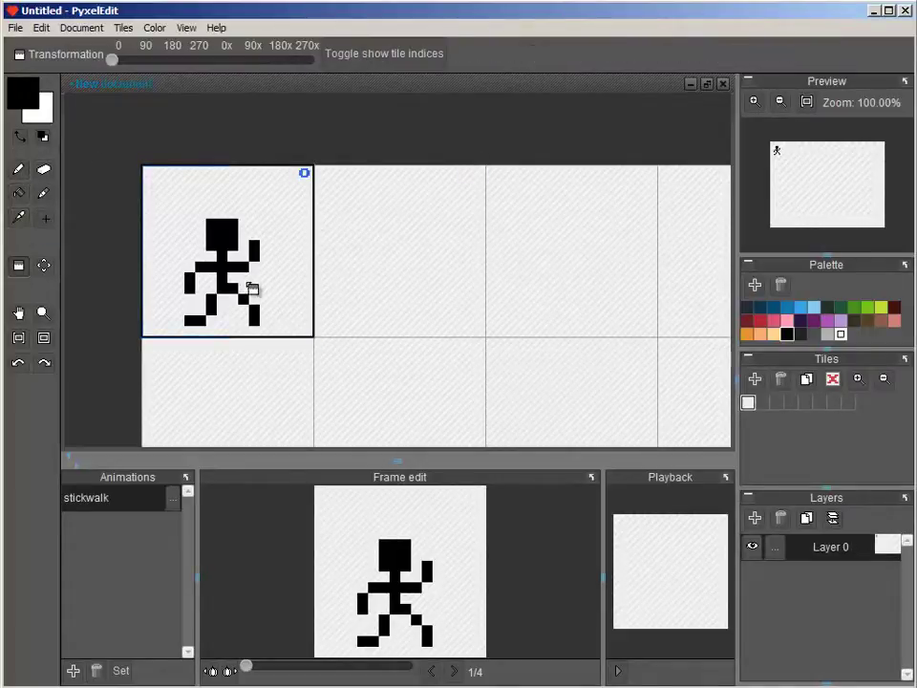
drag(245, 273, 382, 256)
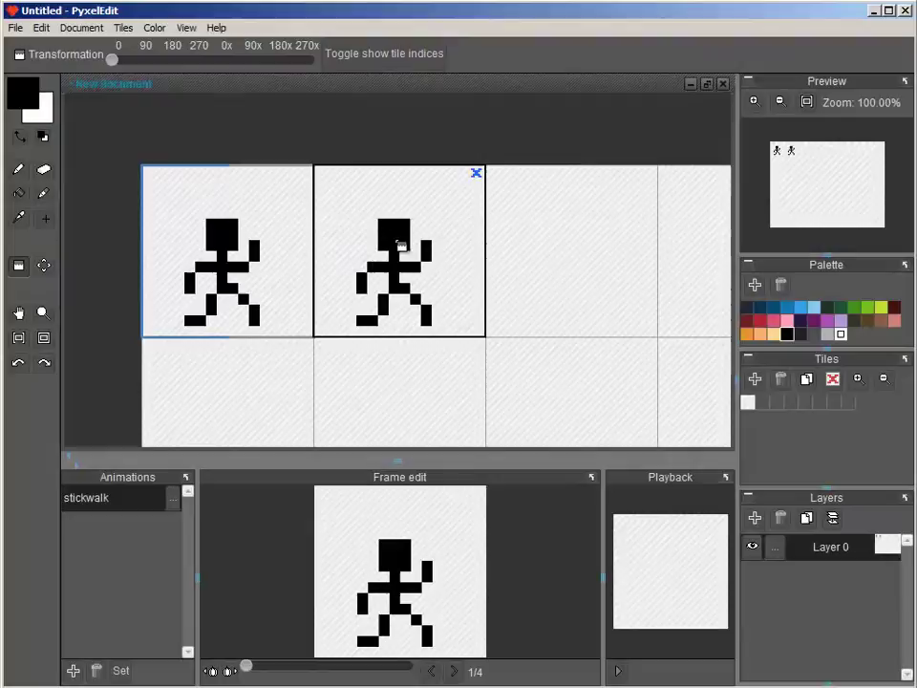
click(18, 170)
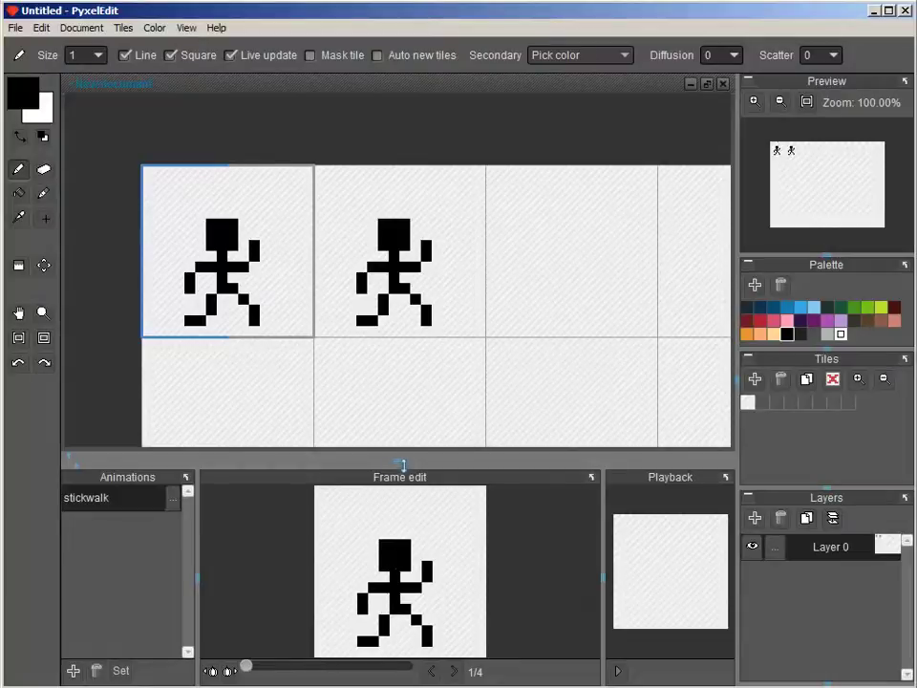
- Enlarge the frame editor and erase the forearms and most of the legs from the figure in frame 2
drag(400, 460, 397, 369)
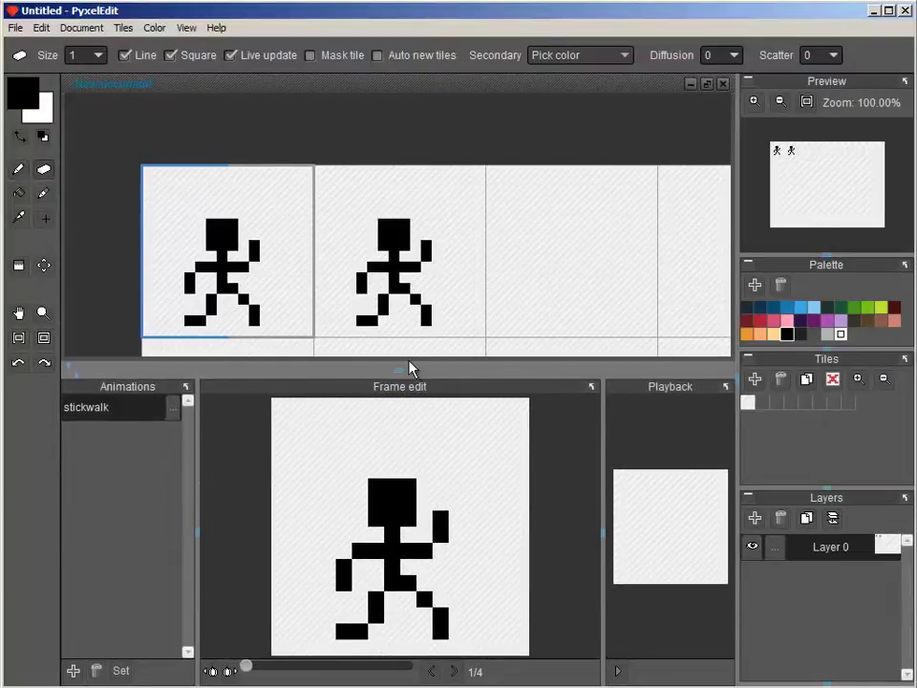
key(e)
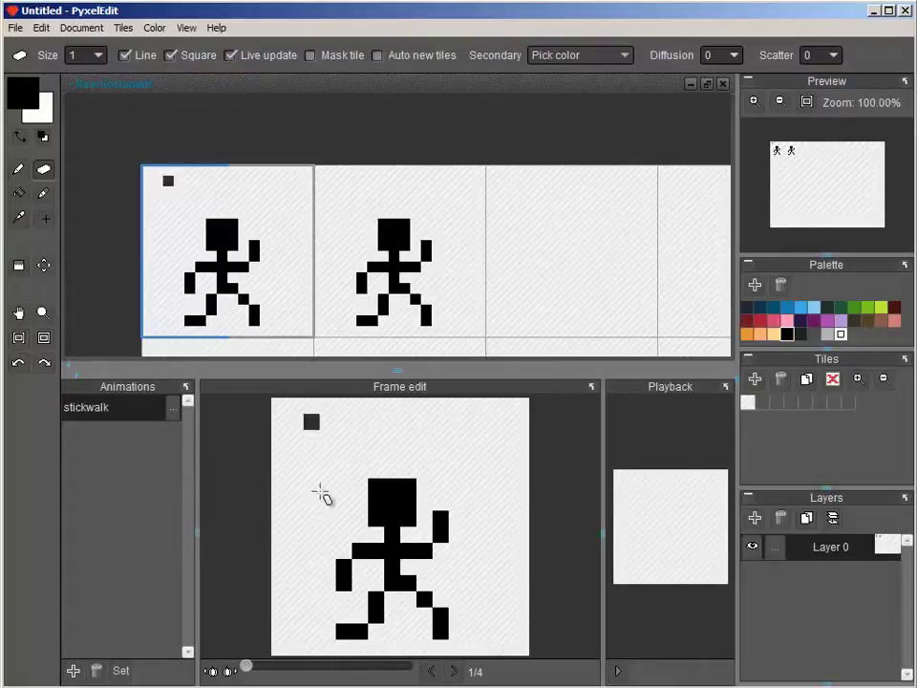
click(455, 673)
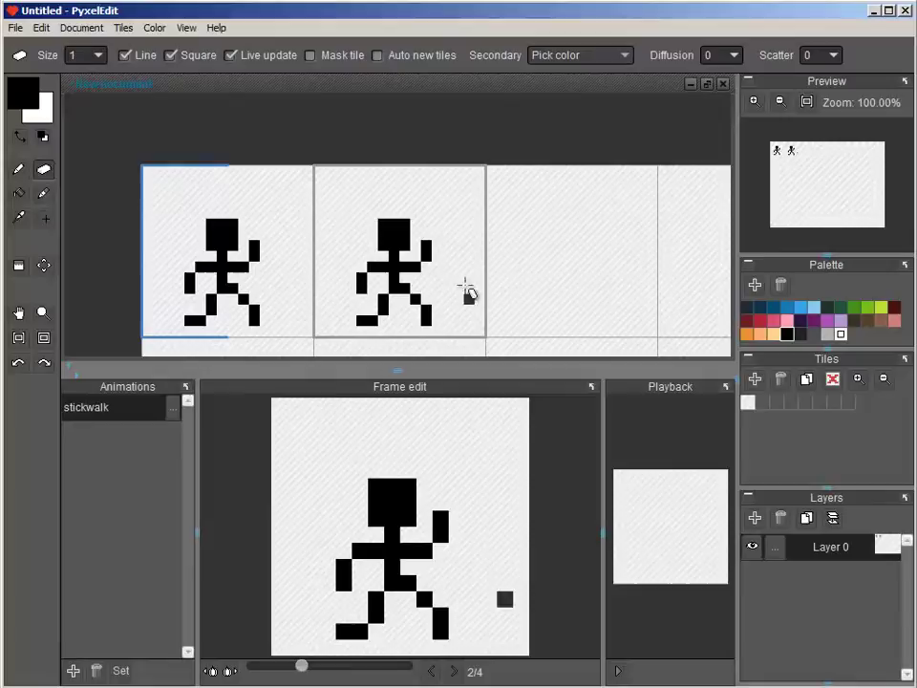
mouse_move(343, 565)
mouse_down()
mouse_move(341, 605)
mouse_move(362, 550)
mouse_move(372, 616)
mouse_move(324, 639)
mouse_move(450, 632)
mouse_move(408, 585)
mouse_move(442, 527)
mouse_move(447, 612)
mouse_up()
click(361, 551)
key(b)
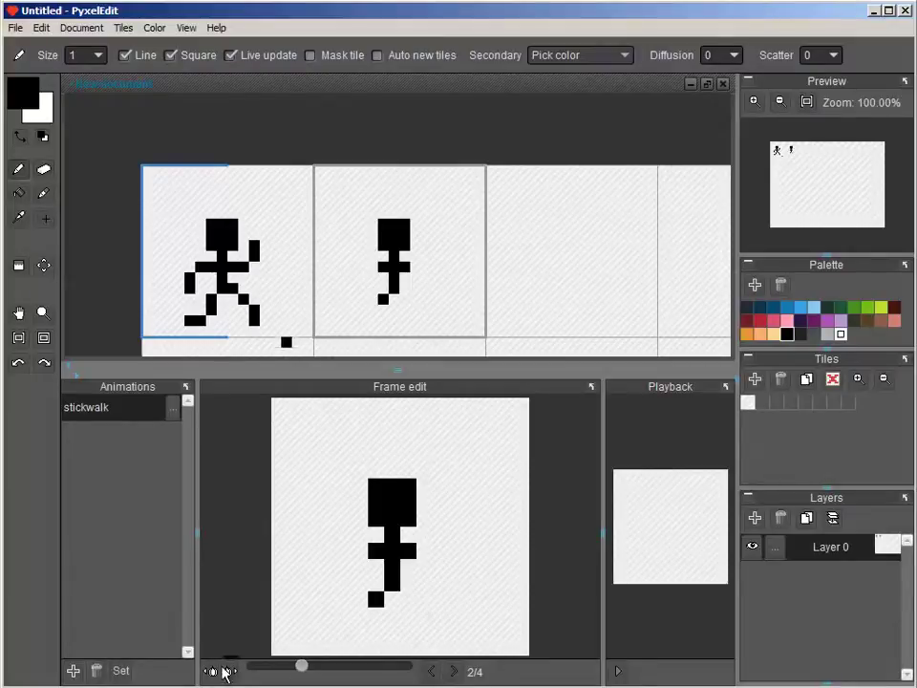
- Try placing a rear foot pixel in frame 2 against the onion skin of the previous frame
click(212, 672)
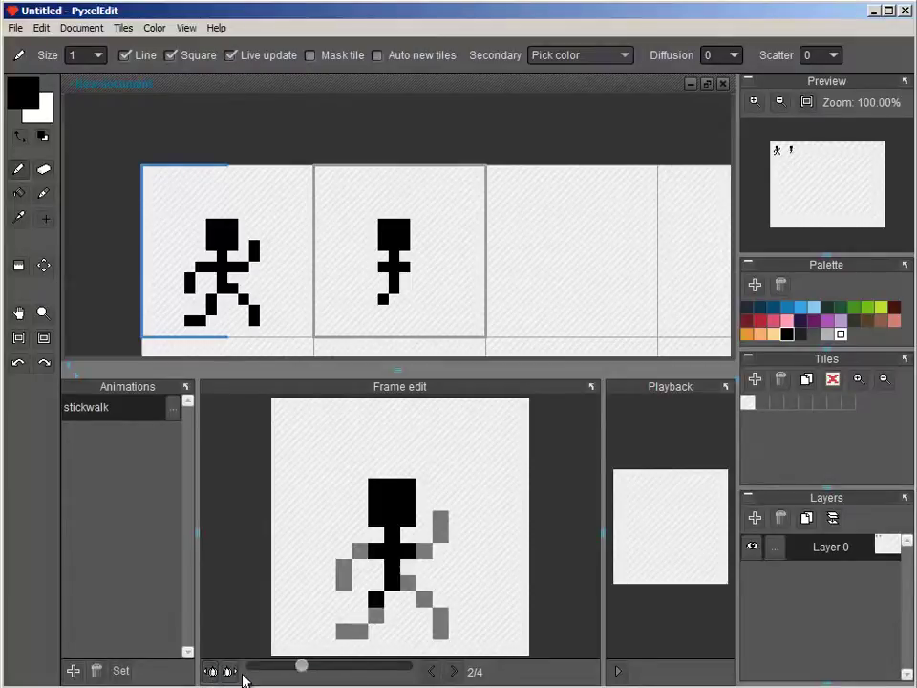
click(326, 616)
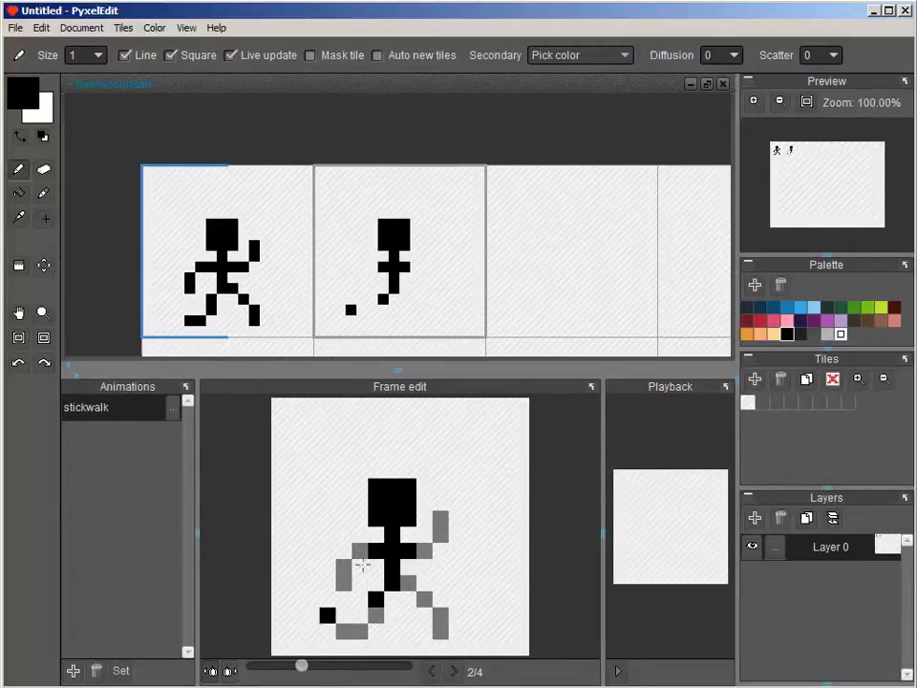
key(ctrl+z)
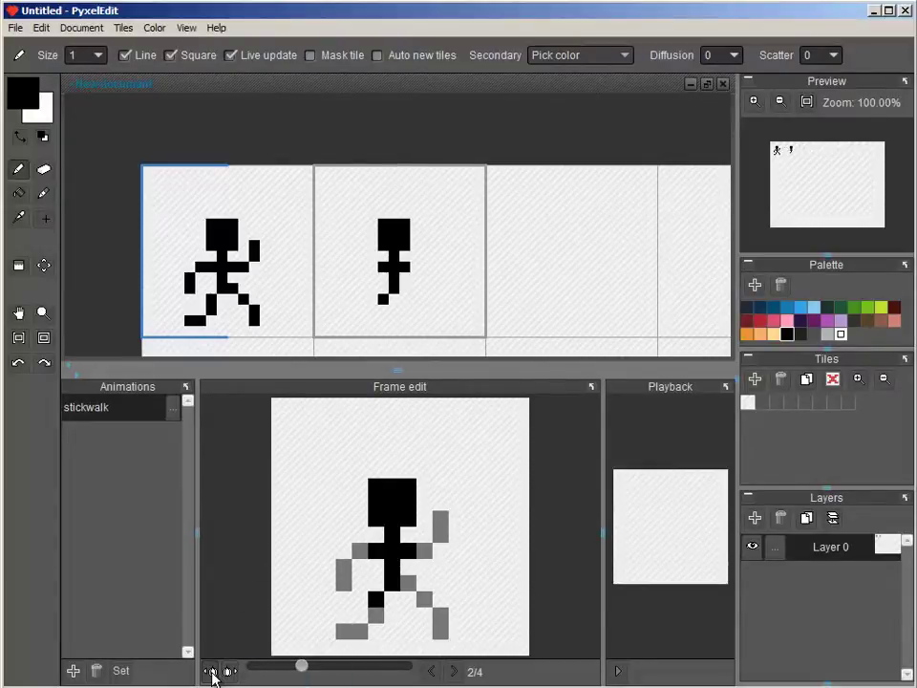
click(211, 671)
- Draw new legs on the frame 2 figure, the rear one slanting back and the front one straight down
click(360, 599)
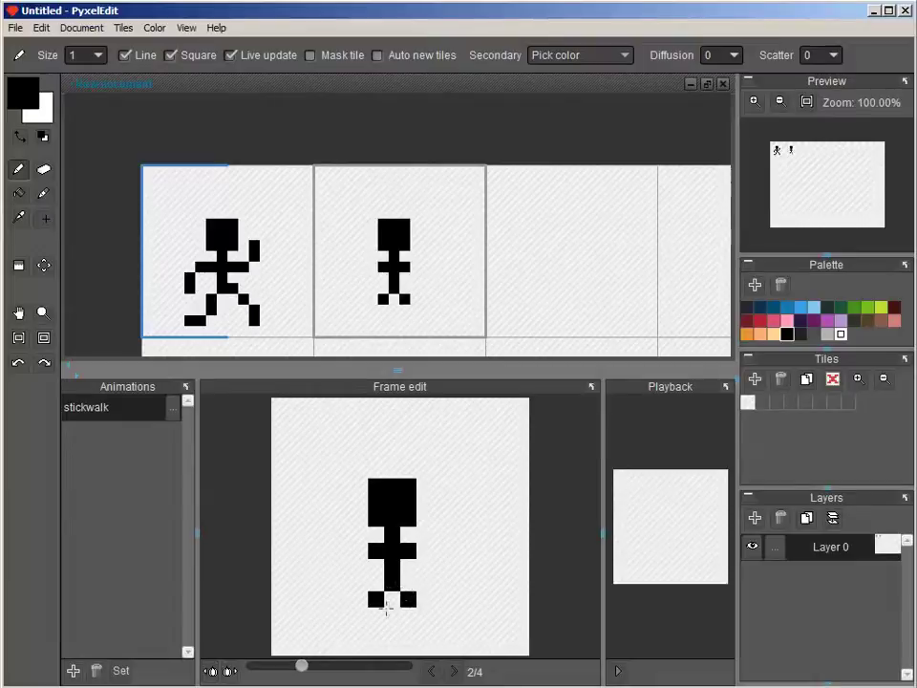
click(376, 614)
drag(360, 631, 360, 646)
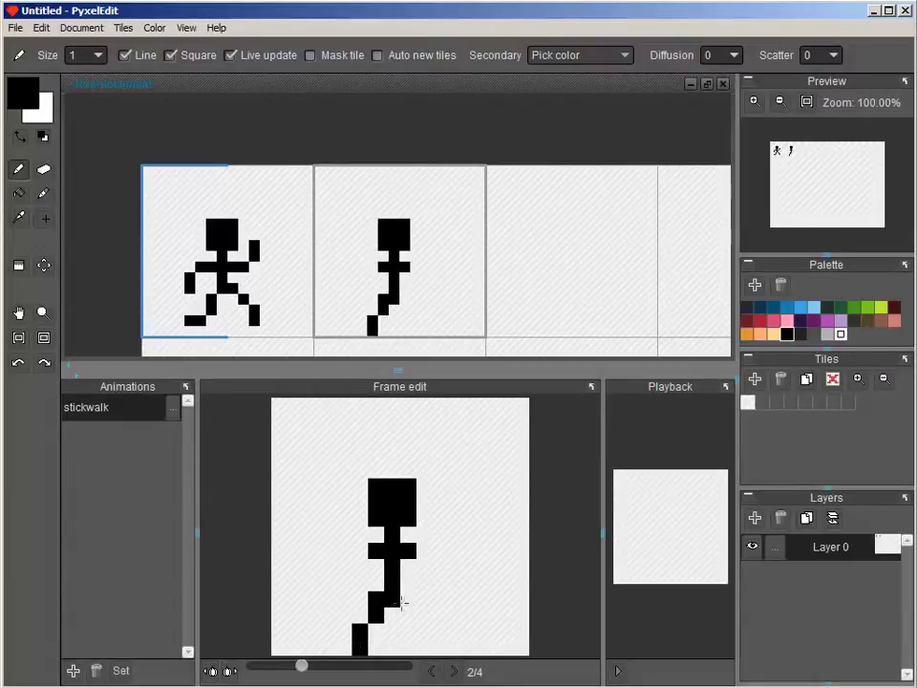
drag(409, 611, 409, 652)
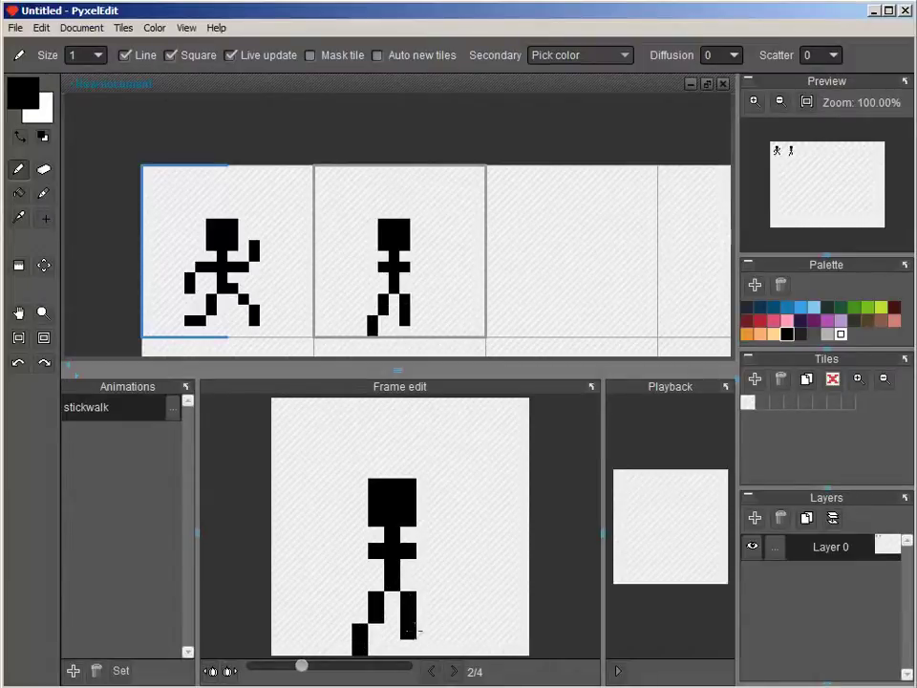
- Draw two arms sloping diagonally down and outward from the shoulders of the frame 2 figure
click(359, 566)
click(344, 581)
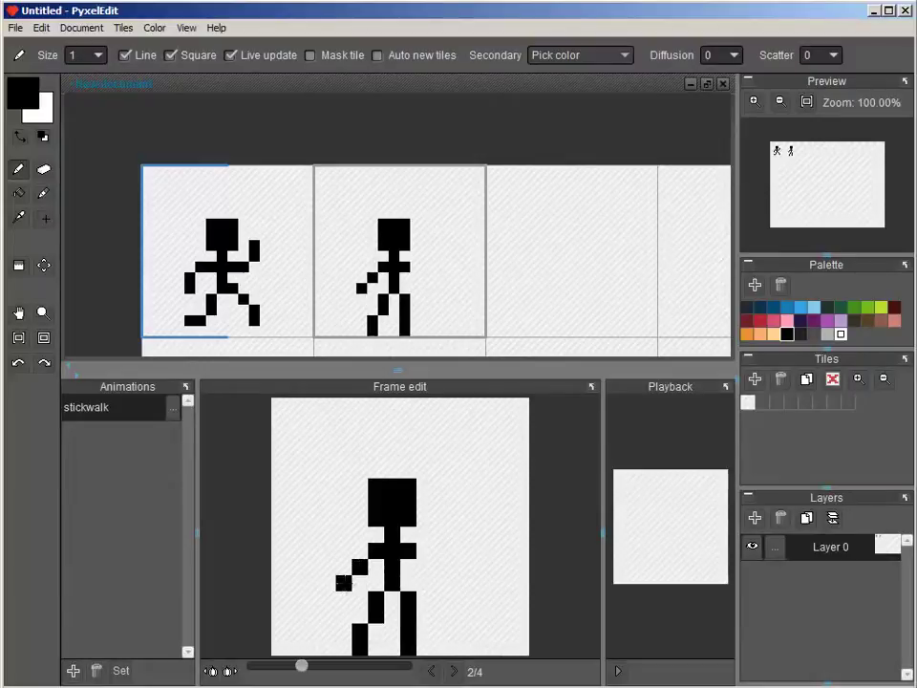
click(423, 566)
click(424, 534)
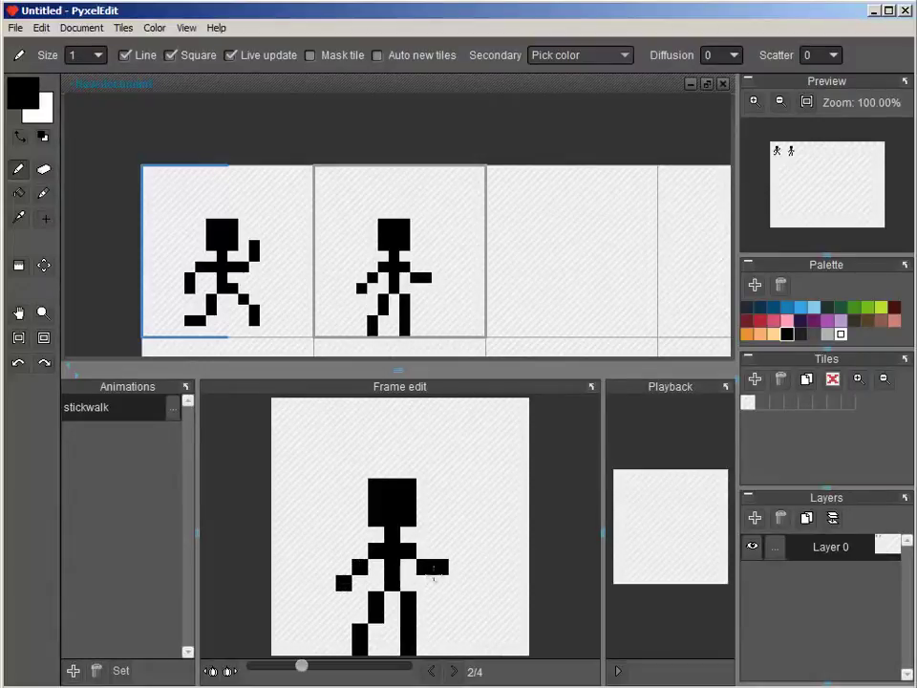
click(441, 580)
key(ctrl+z)
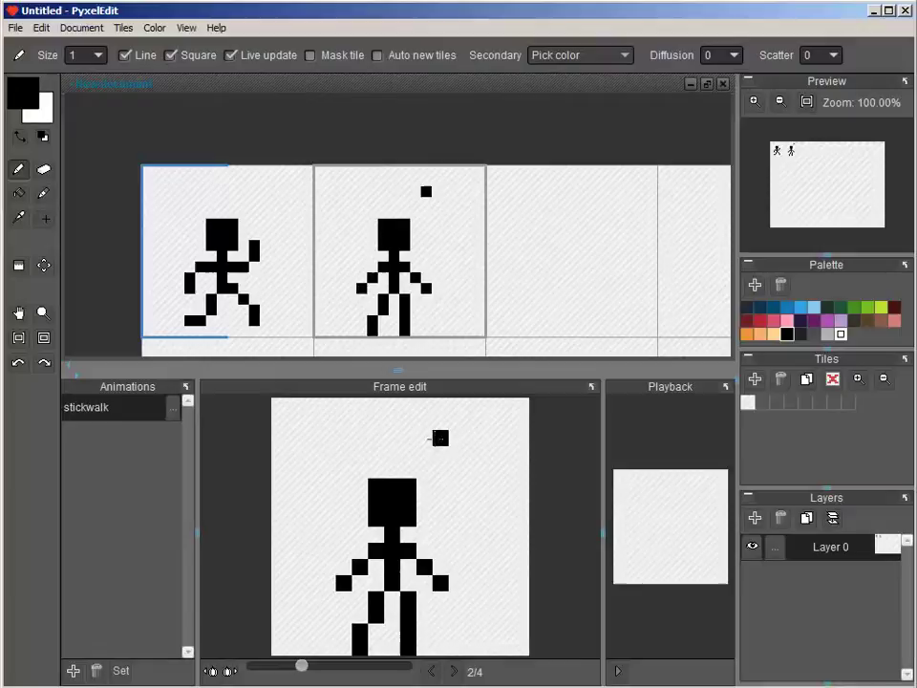
- Copy the complete frame 2 figure into the empty third frame
click(20, 267)
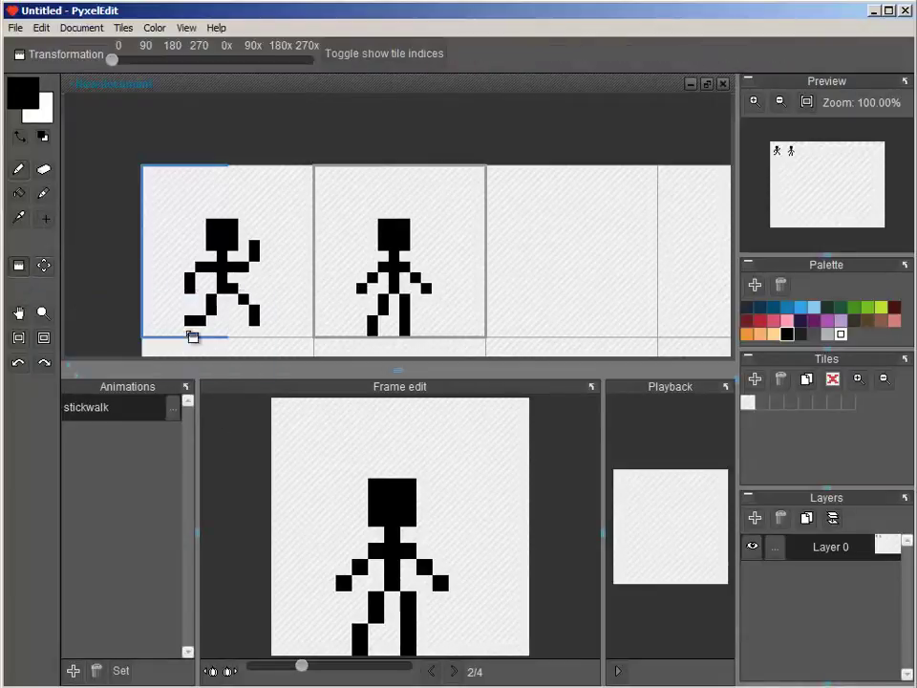
right_click(413, 284)
click(588, 244)
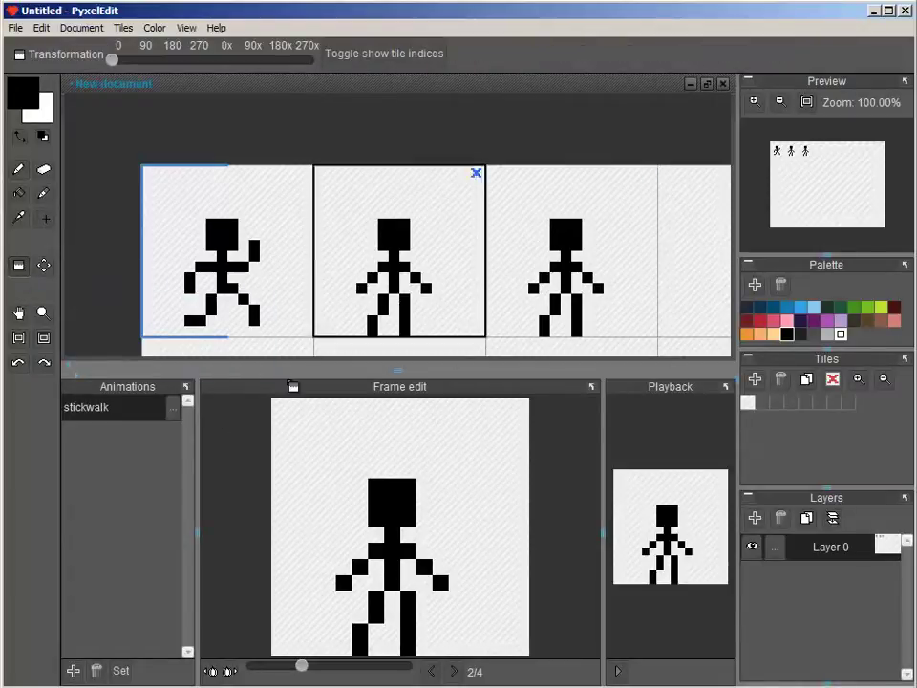
- Load frame 3 in the frame editor and erase both arms and the lower legs of its figure
click(19, 168)
key(space)
drag(535, 260, 356, 241)
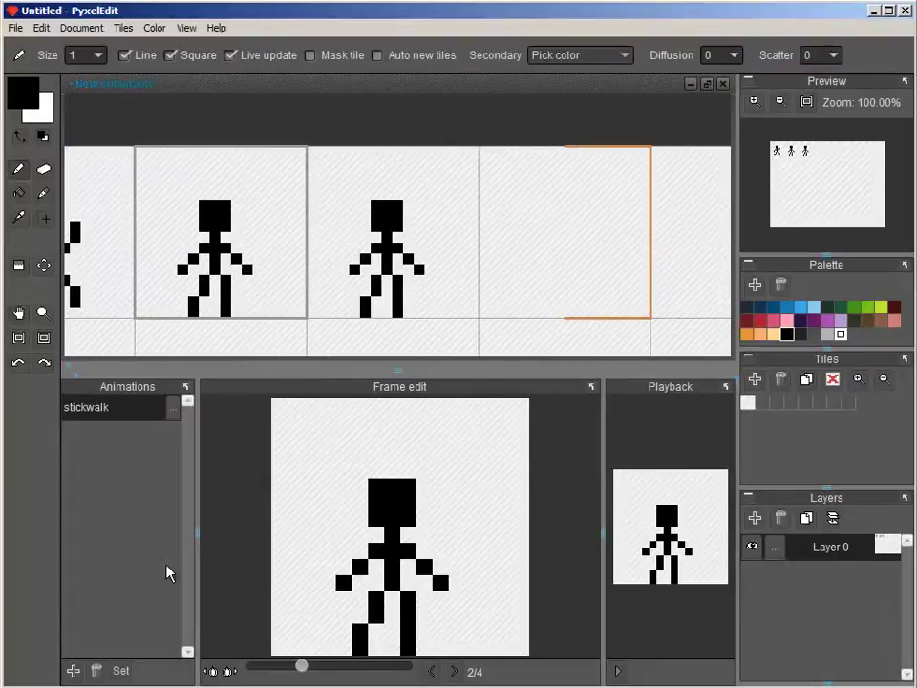
drag(308, 677, 356, 668)
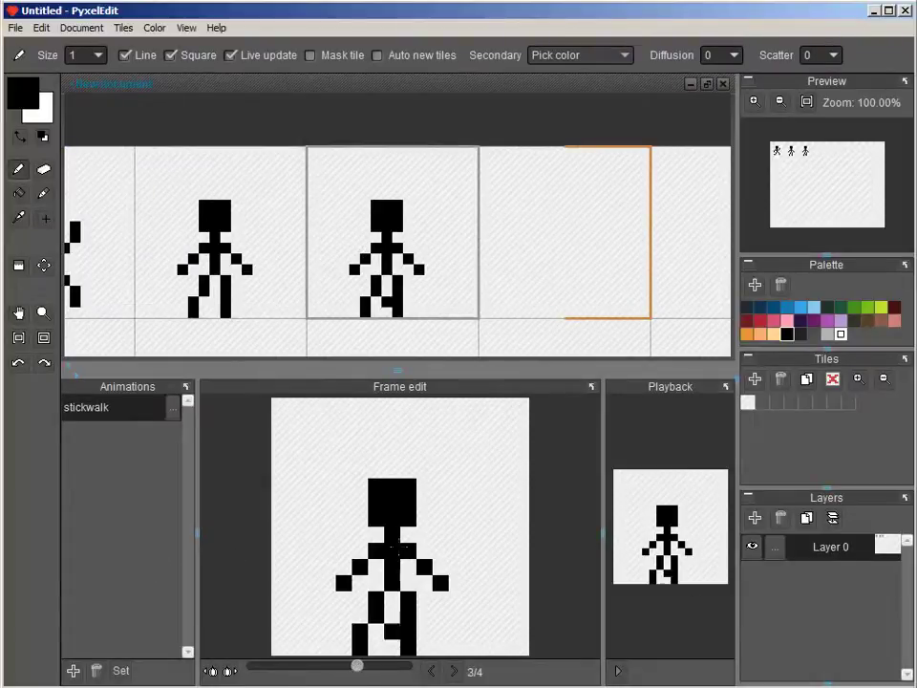
key(e)
drag(358, 568, 344, 583)
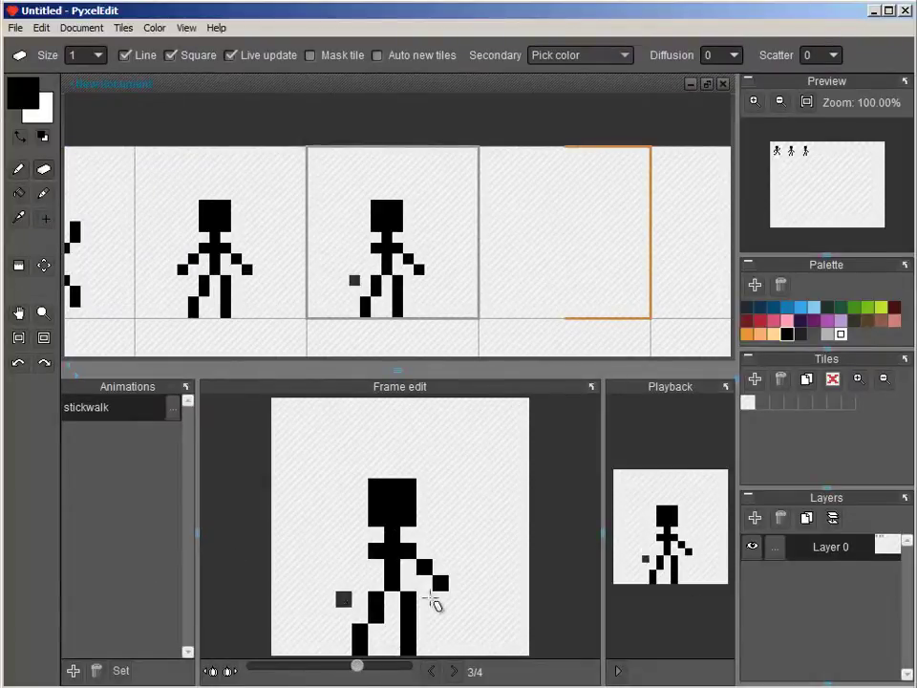
drag(426, 567, 442, 583)
mouse_move(358, 608)
mouse_down()
mouse_move(362, 652)
mouse_move(425, 636)
mouse_up()
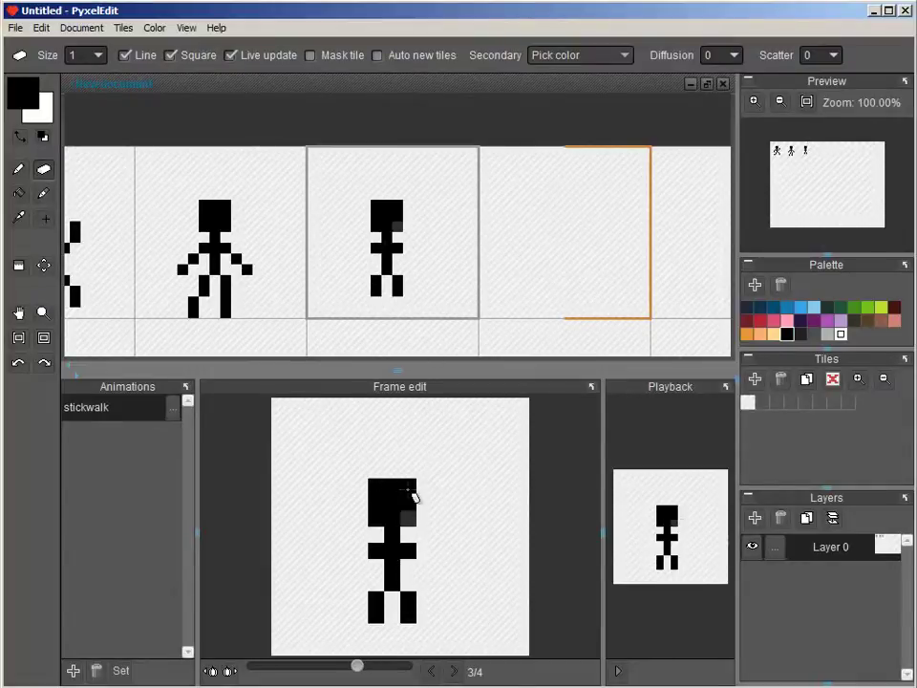
- Replace the frame 3 legs with one centred vertical leg and fill the arms straight down against both sides of the torso
mouse_move(375, 284)
mouse_down()
mouse_move(410, 283)
mouse_move(404, 308)
mouse_move(386, 271)
mouse_move(388, 316)
mouse_up()
click(398, 281)
click(398, 292)
key(b)
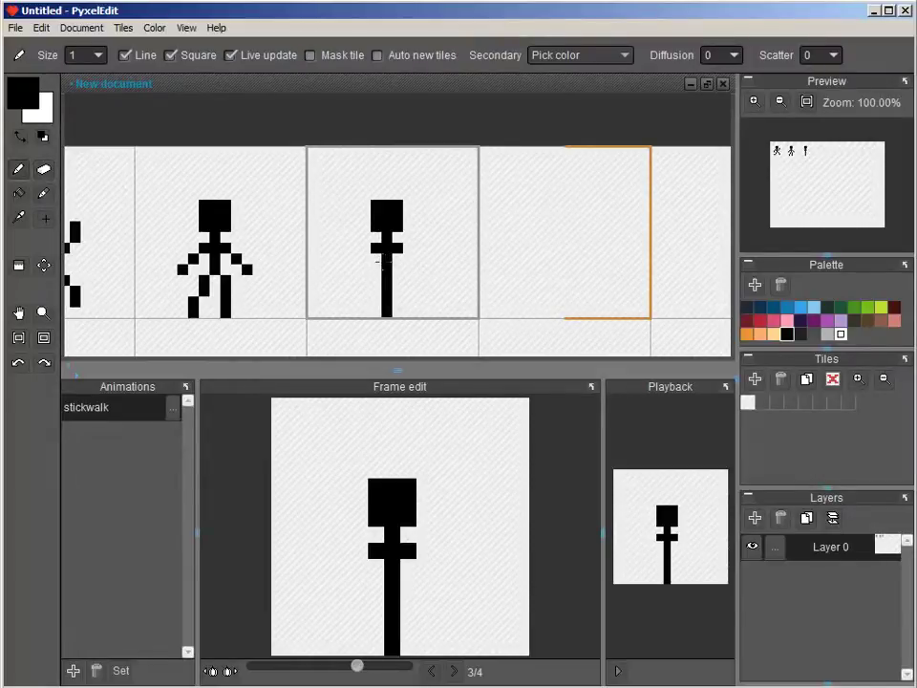
click(378, 258)
mouse_move(382, 270)
mouse_down()
mouse_move(389, 267)
mouse_move(397, 281)
mouse_up()
- Raise the head and the arm block of the frame 3 figure by one pixel row, leaving a one-pixel neck
key(e)
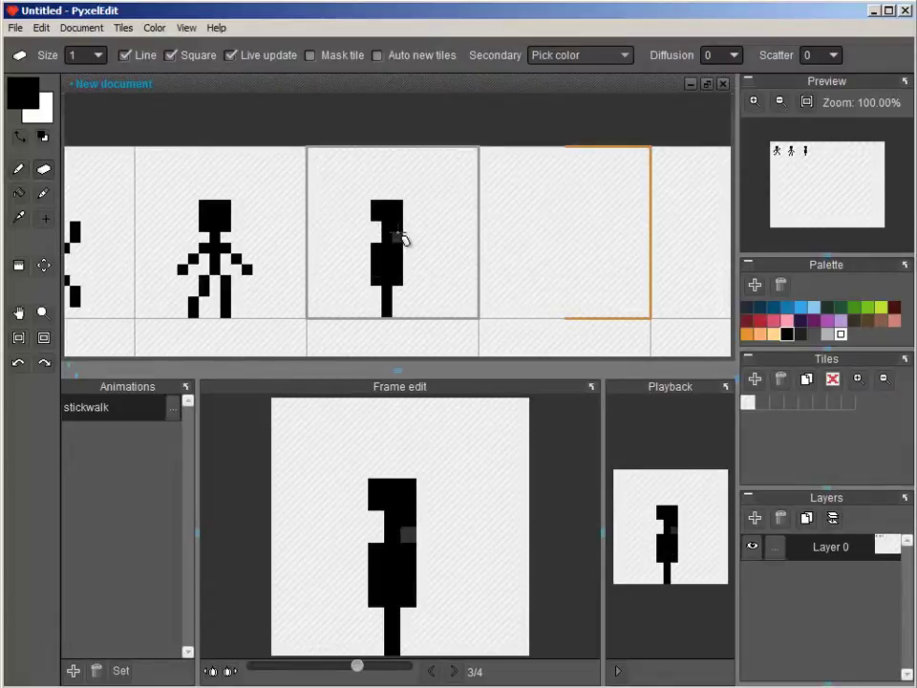
key(b)
drag(376, 194, 401, 195)
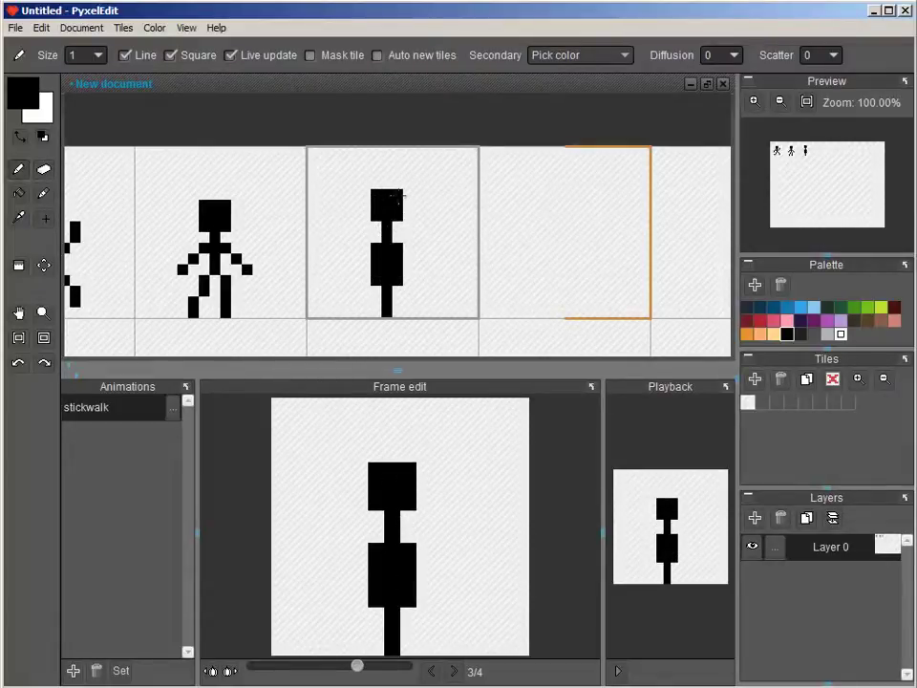
drag(379, 234, 389, 237)
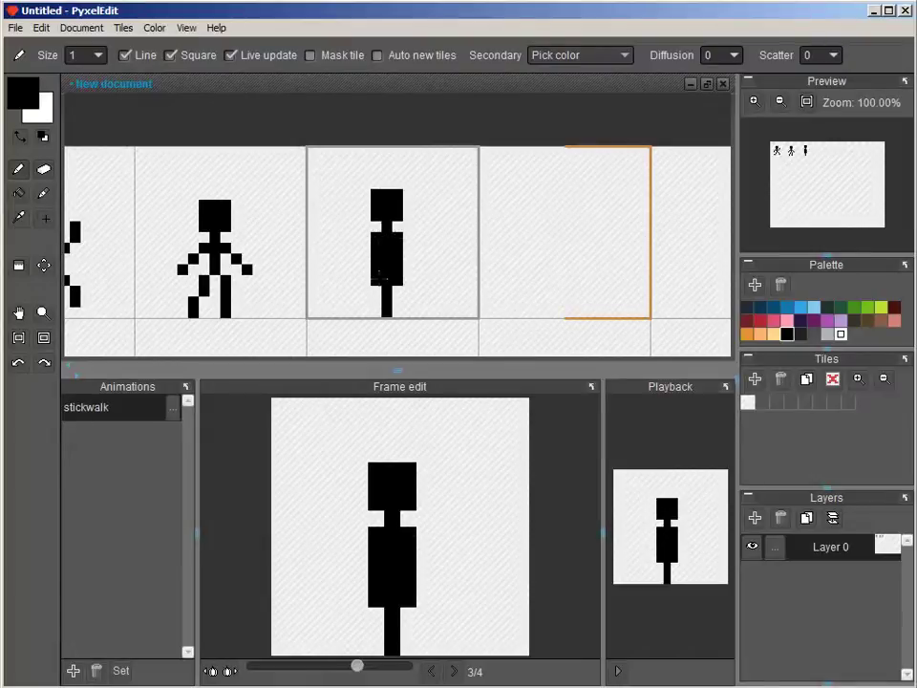
click(333, 183)
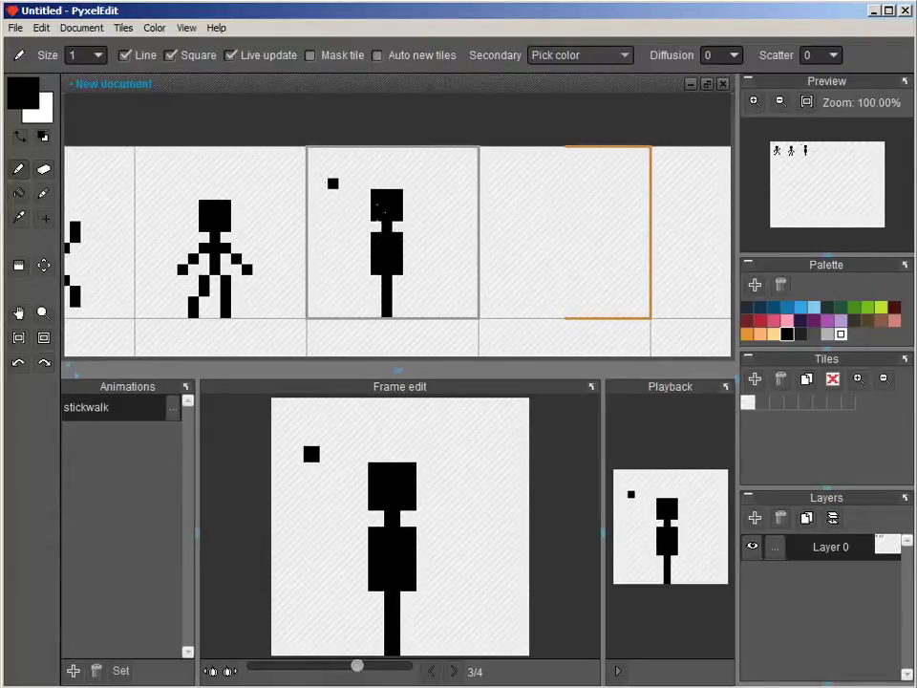
key(ctrl+z)
- Copy the frame 2 figure into the fourth frame and play back the four-frame animation
click(20, 267)
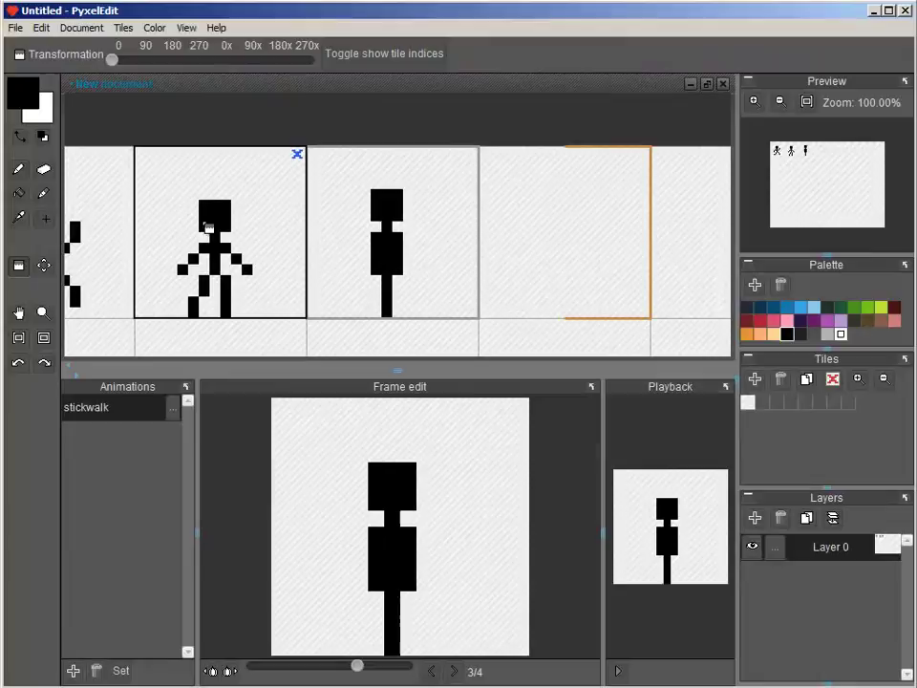
drag(220, 248, 592, 258)
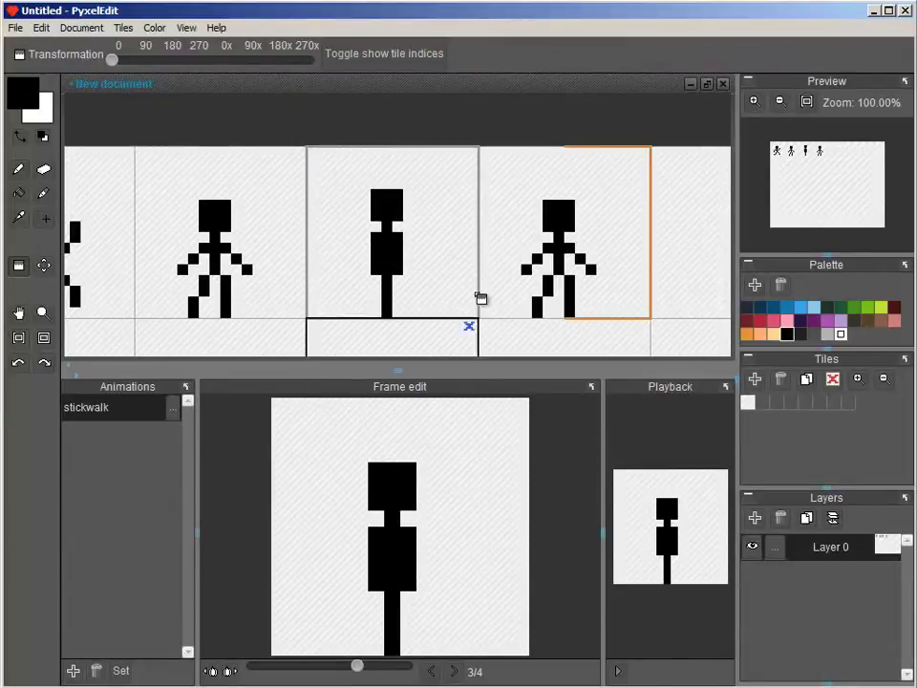
click(619, 671)
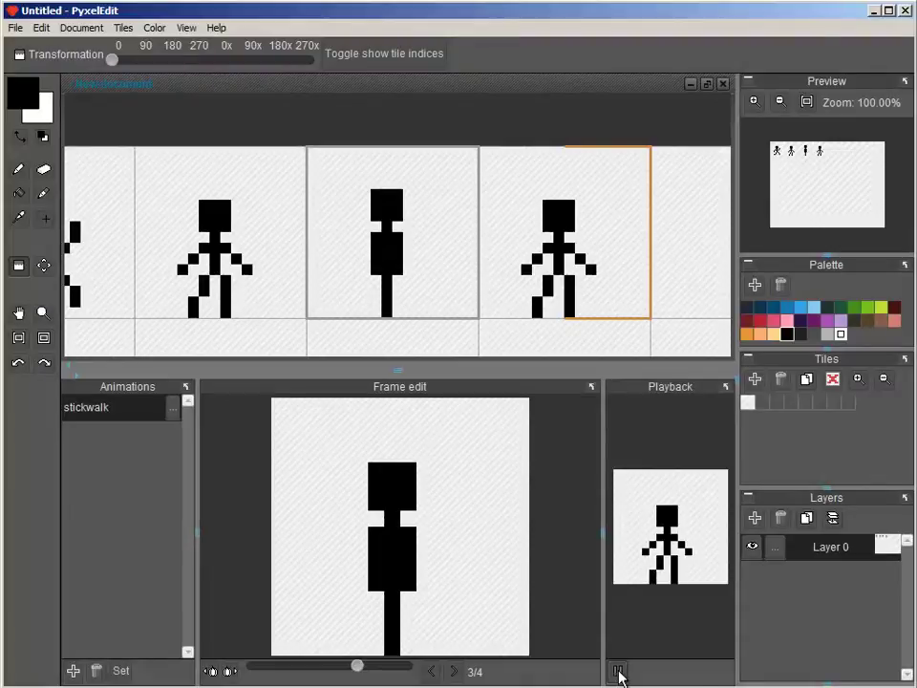
click(618, 672)
- Try shorter and longer frame durations on the playing stickwalk animation, finish with 100 ms and stop the playback
click(172, 408)
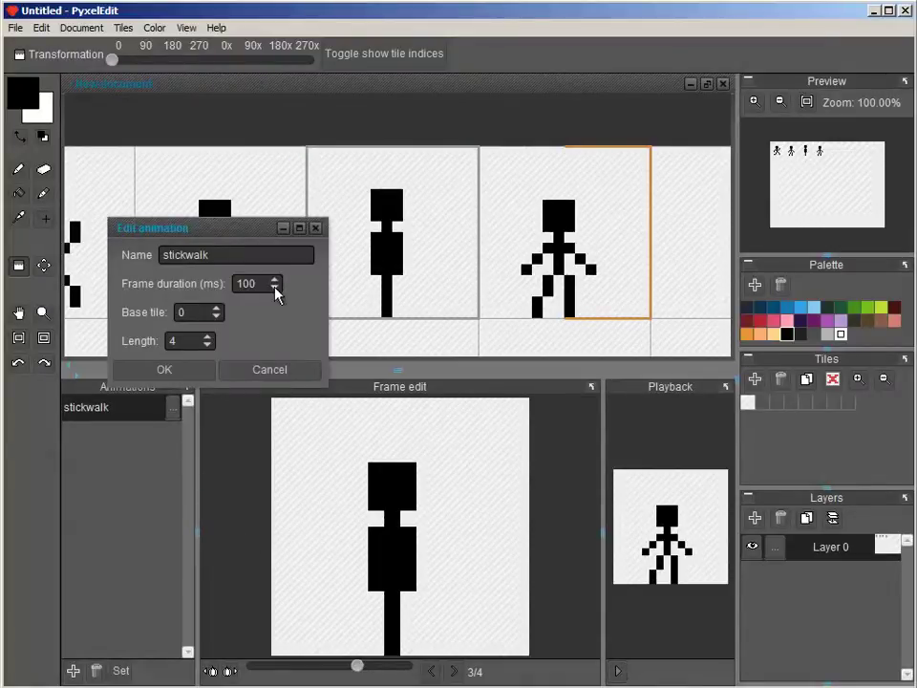
click(254, 372)
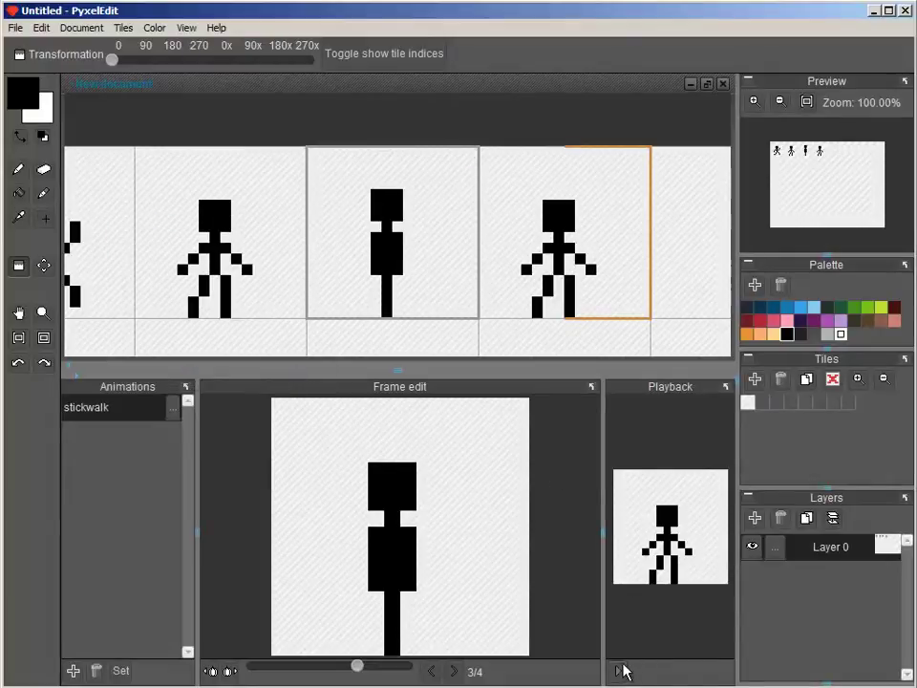
click(171, 408)
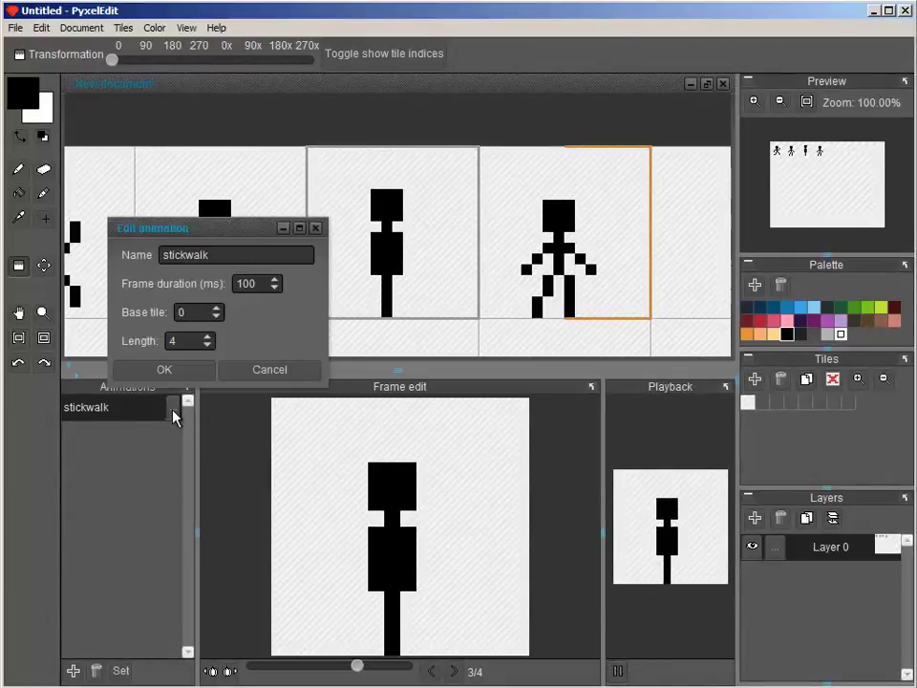
click(275, 289)
click(276, 288)
click(276, 288)
click(275, 289)
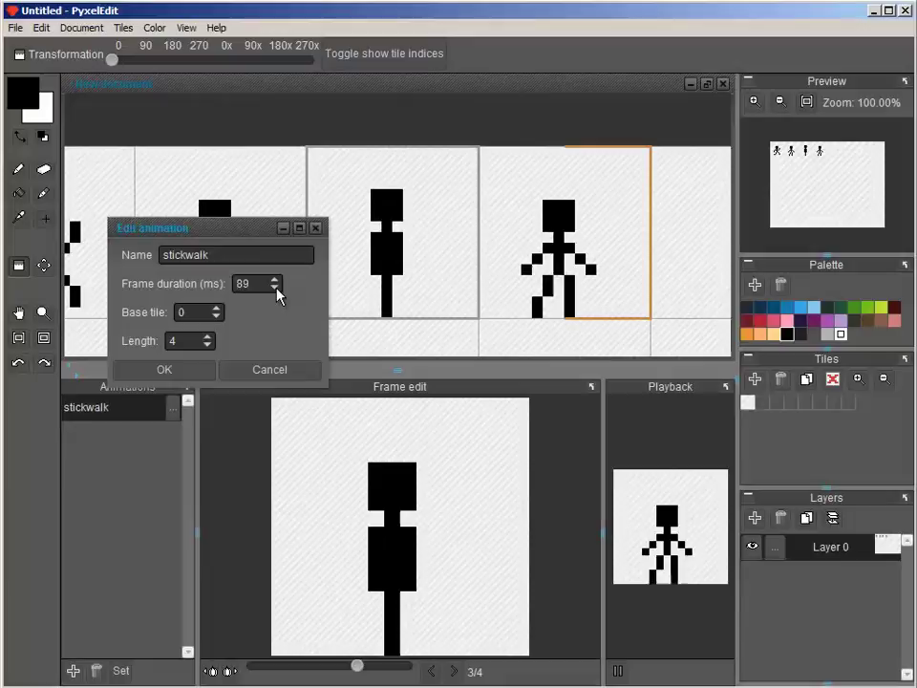
scroll(277, 294, down, 1)
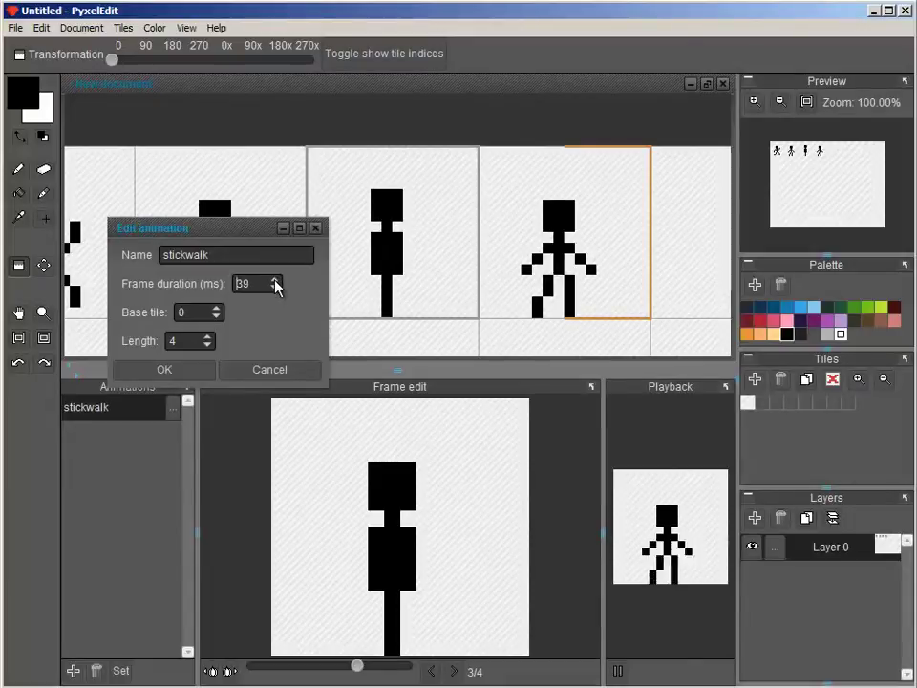
scroll(275, 287, up, 20)
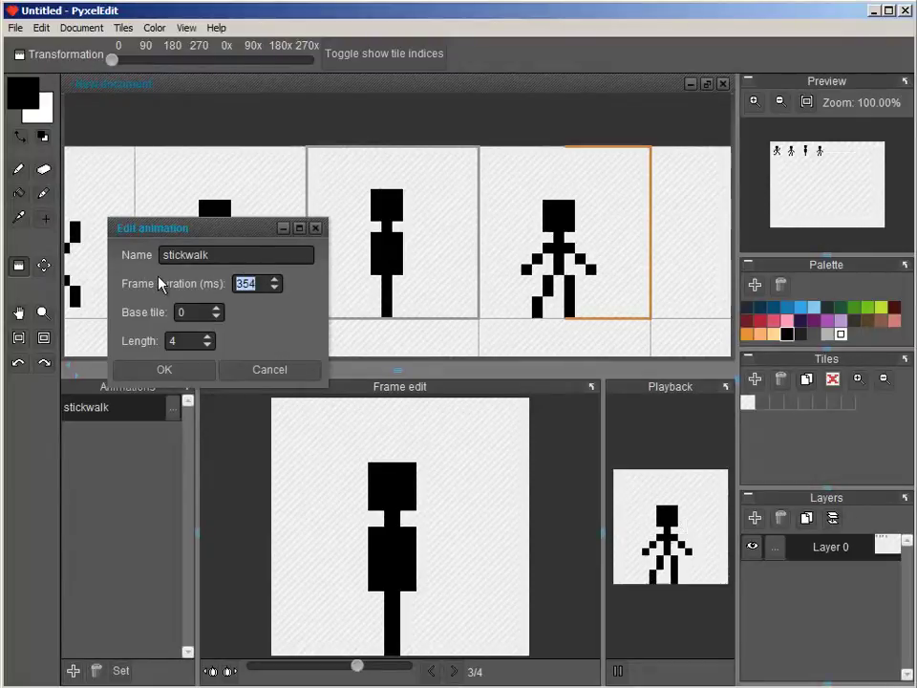
text(100)
click(182, 370)
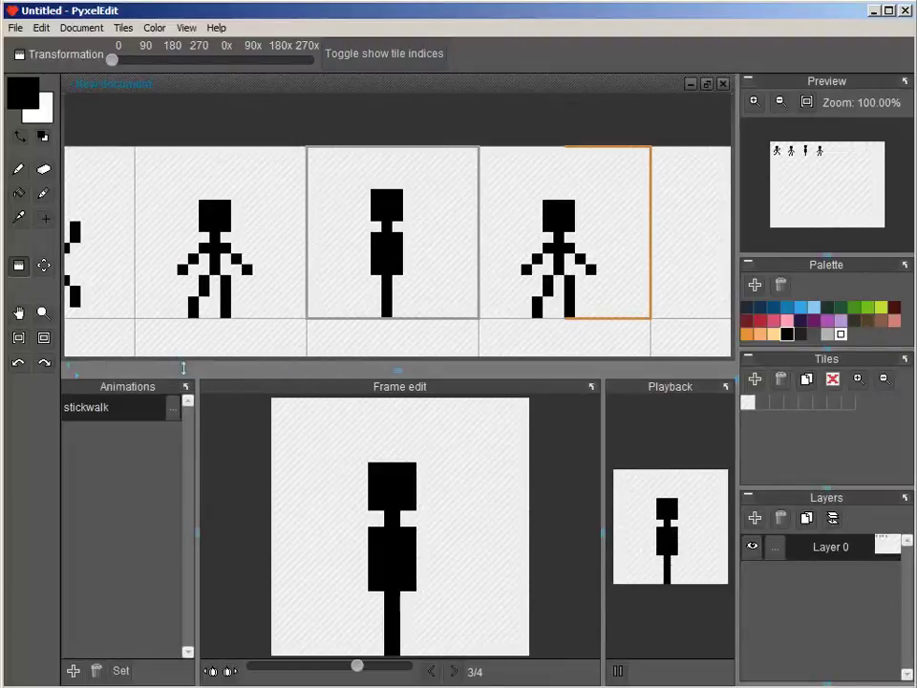
click(618, 671)
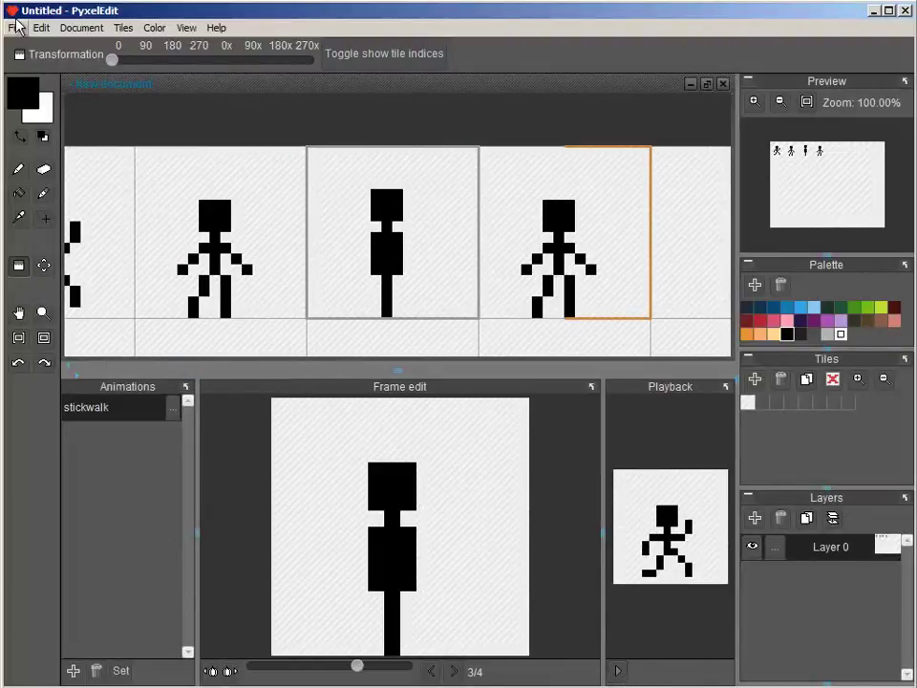
- Open the animation export and set the spritesheet to cover all animations as separate files
click(16, 27)
mouse_move(70, 153)
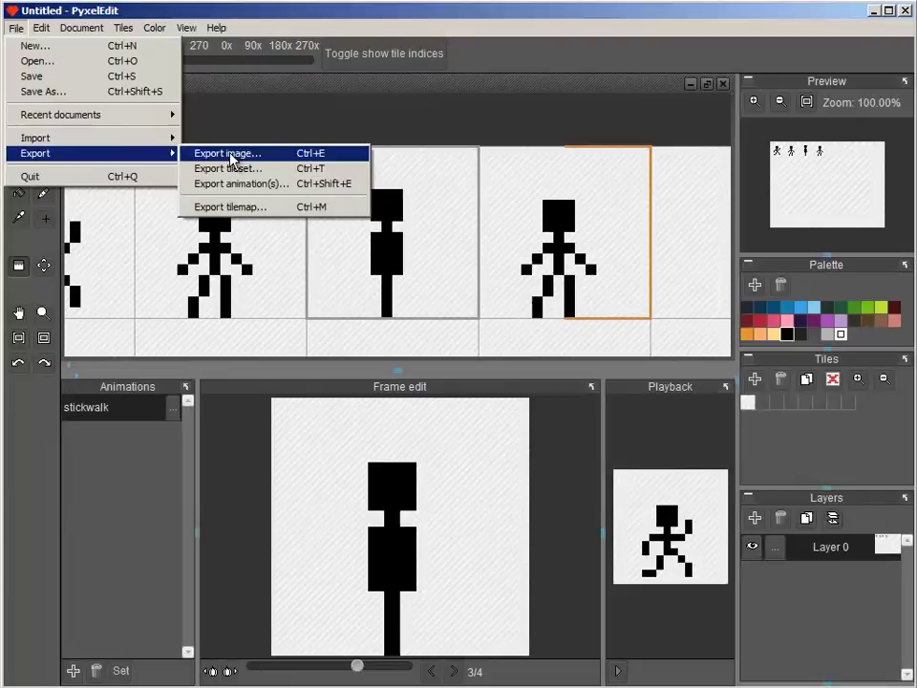
click(231, 183)
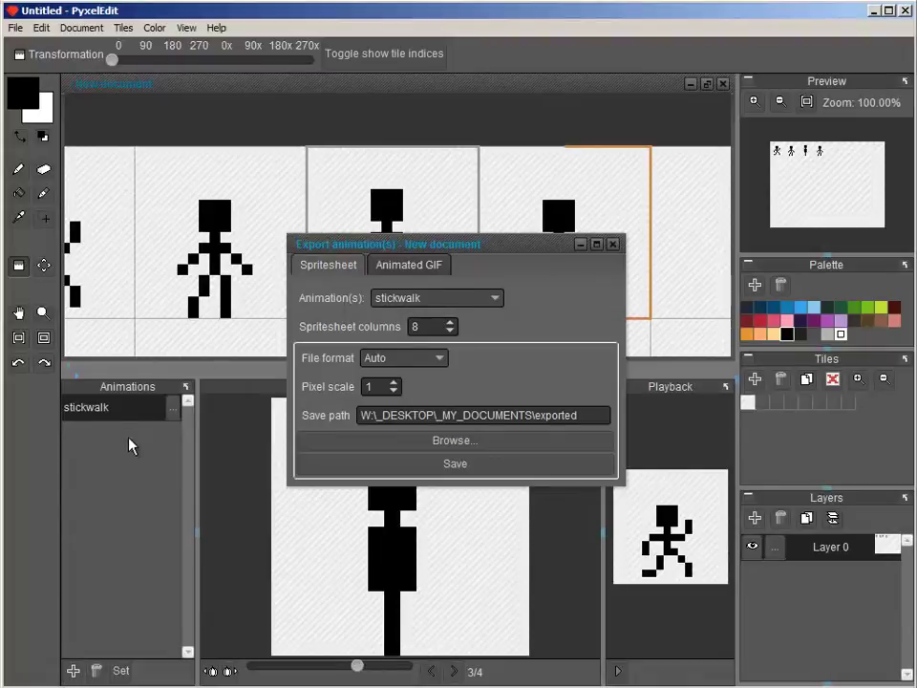
click(404, 300)
click(404, 323)
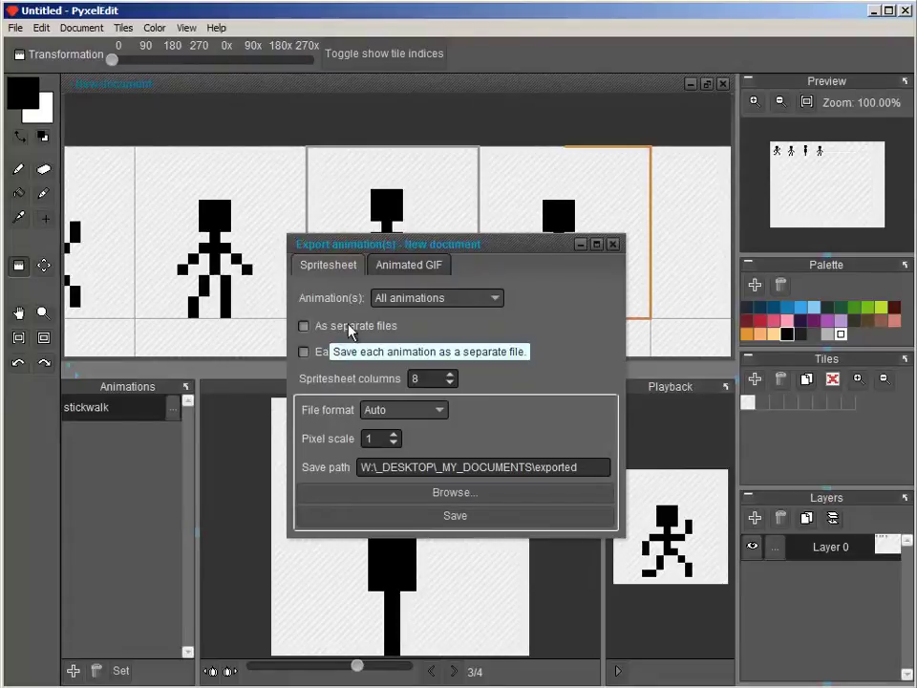
click(349, 328)
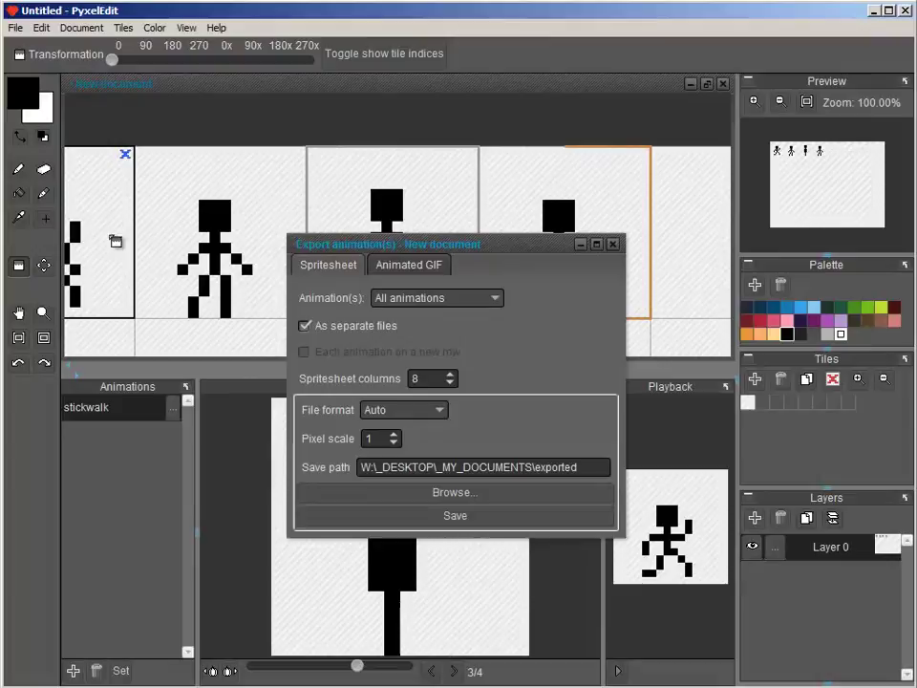
- Change the spritesheet export of all animations from separate files to each animation on a new row
key(space)
drag(135, 242, 227, 200)
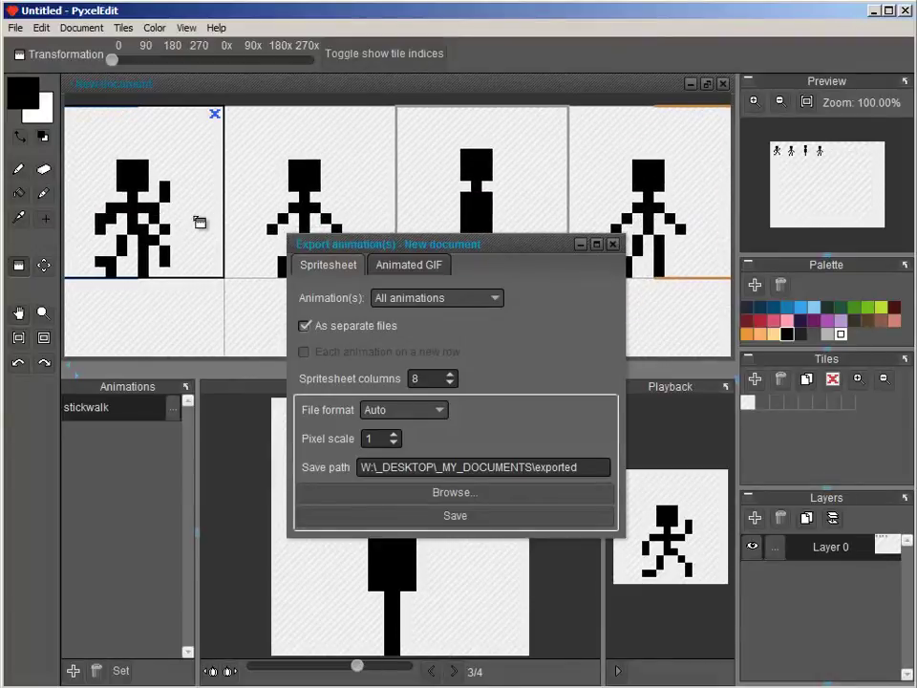
scroll(191, 222, down, 2)
key(space)
drag(205, 264, 226, 217)
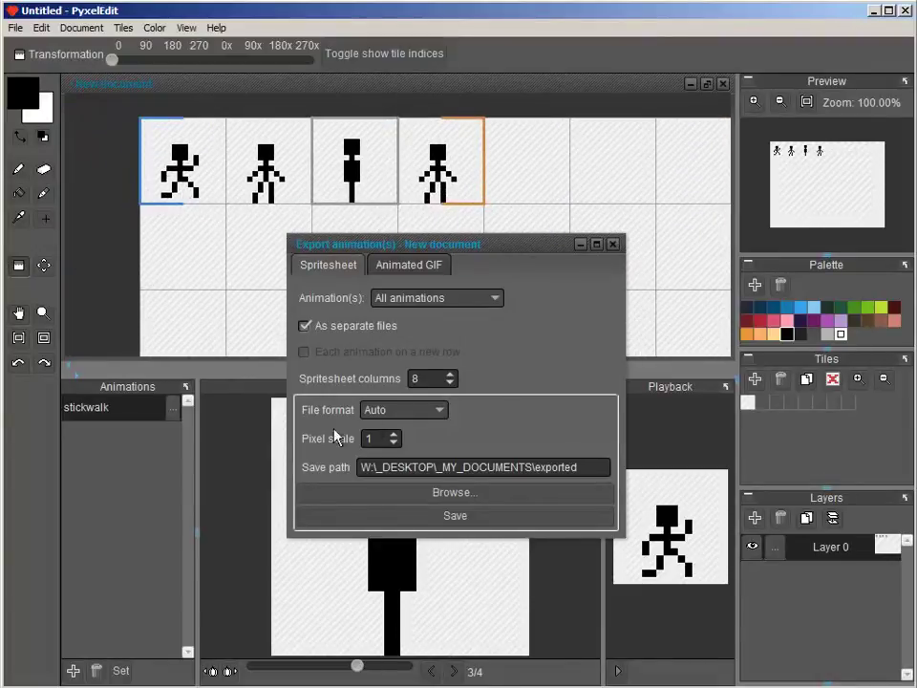
click(385, 302)
click(405, 317)
click(305, 328)
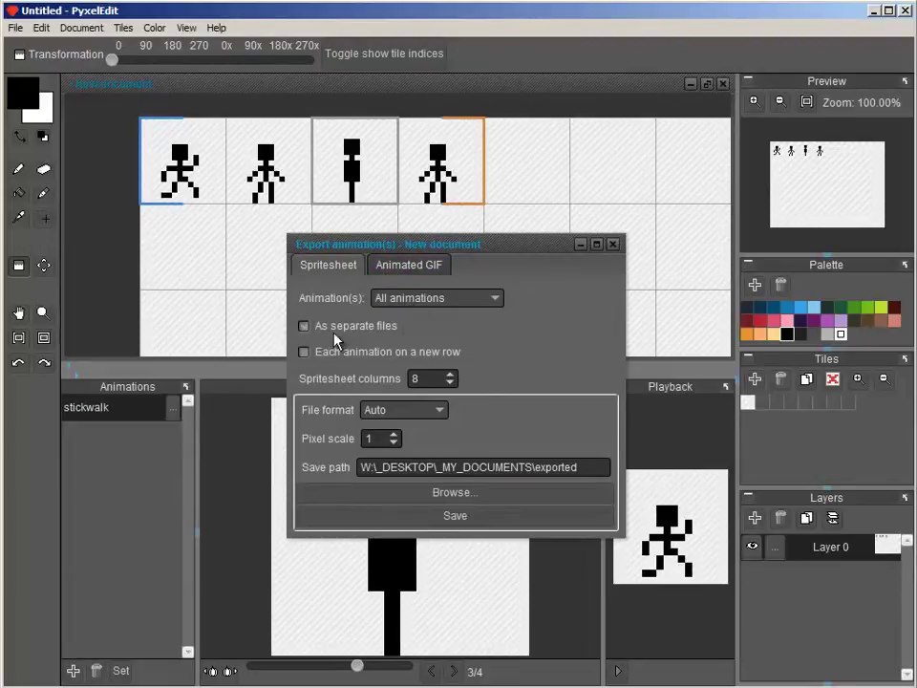
click(306, 352)
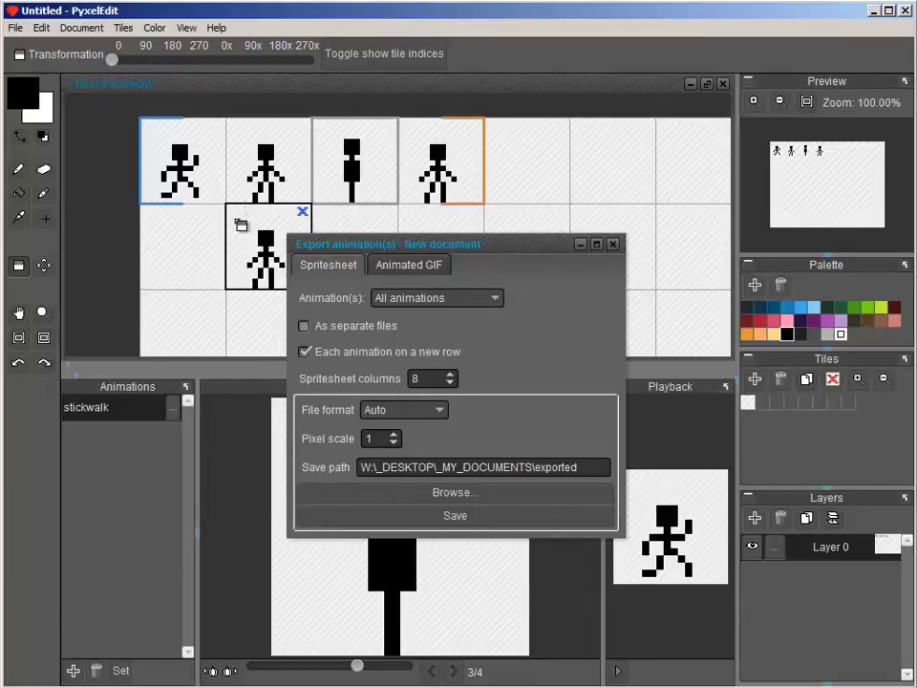
- Switch the export to an animated GIF and choose all animations as its source
drag(271, 228, 268, 204)
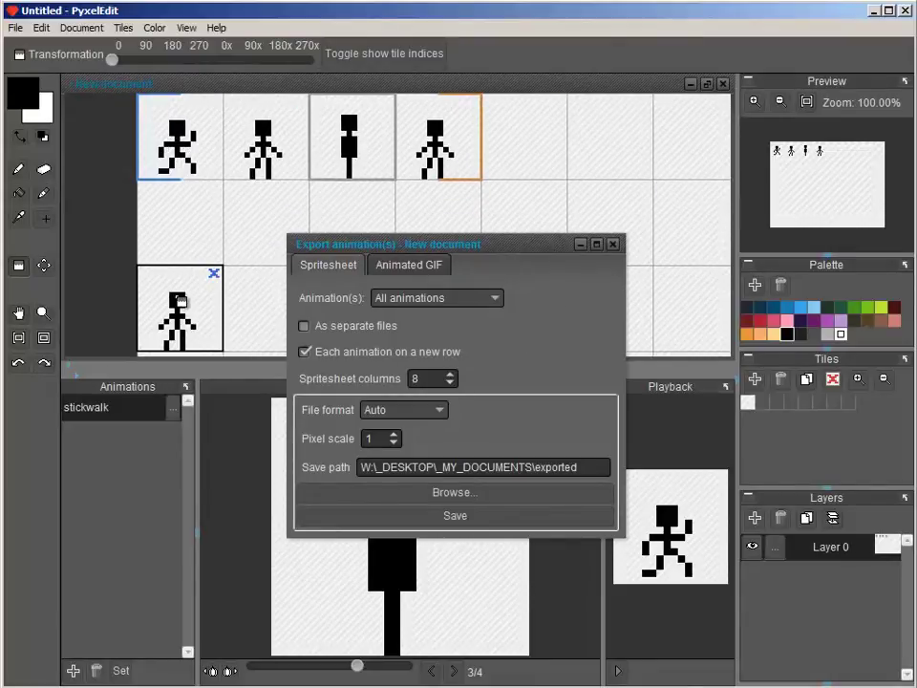
drag(399, 114, 197, 322)
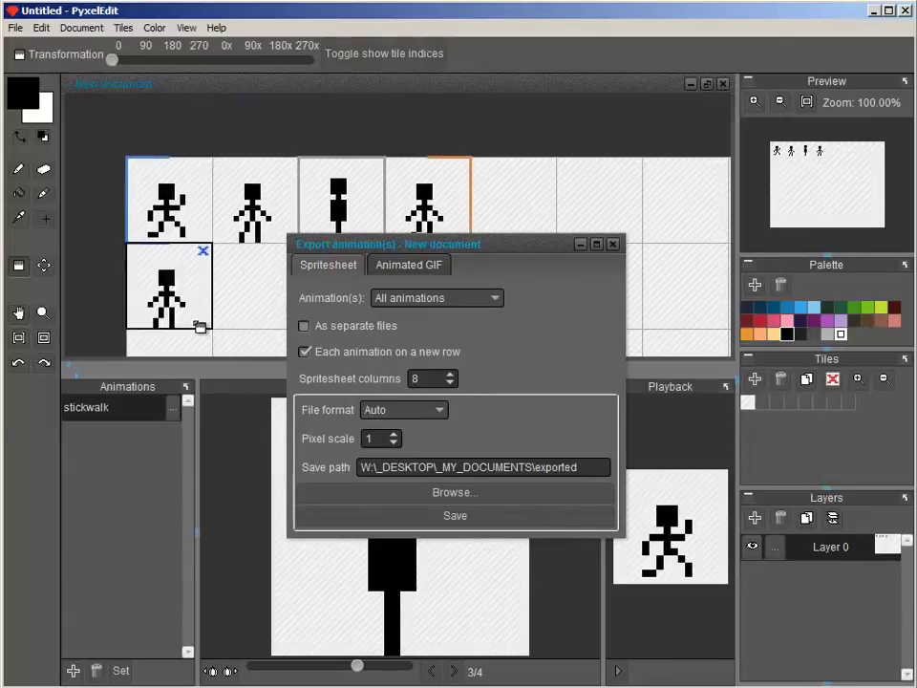
click(410, 269)
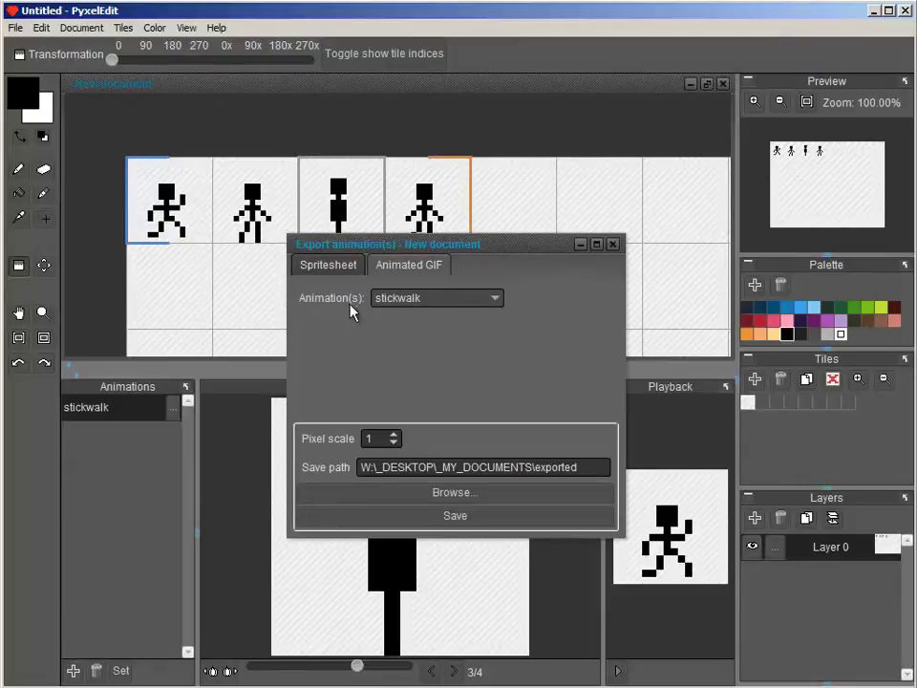
click(421, 299)
click(417, 316)
click(391, 300)
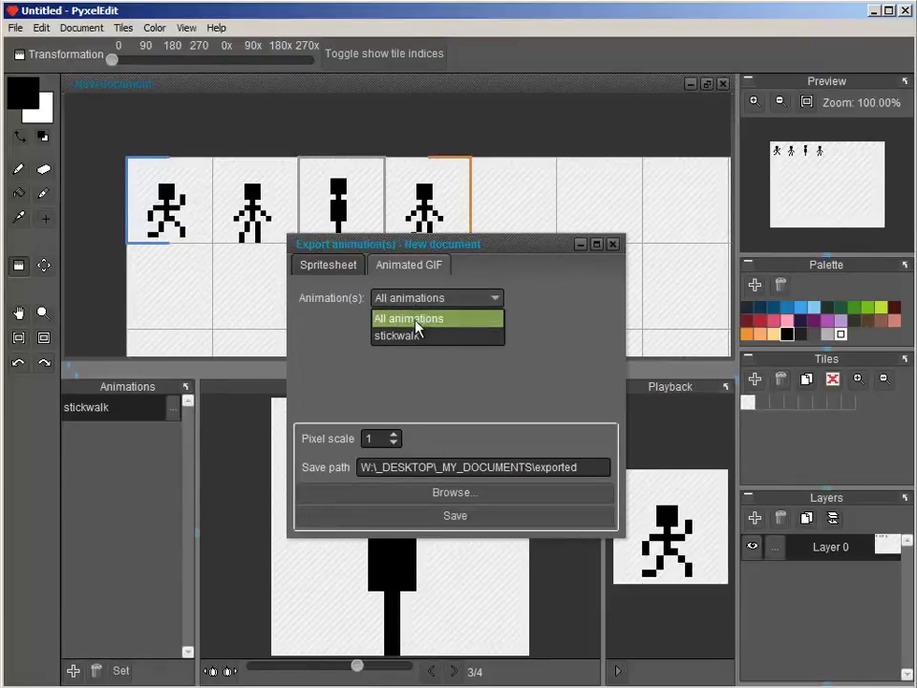
click(432, 314)
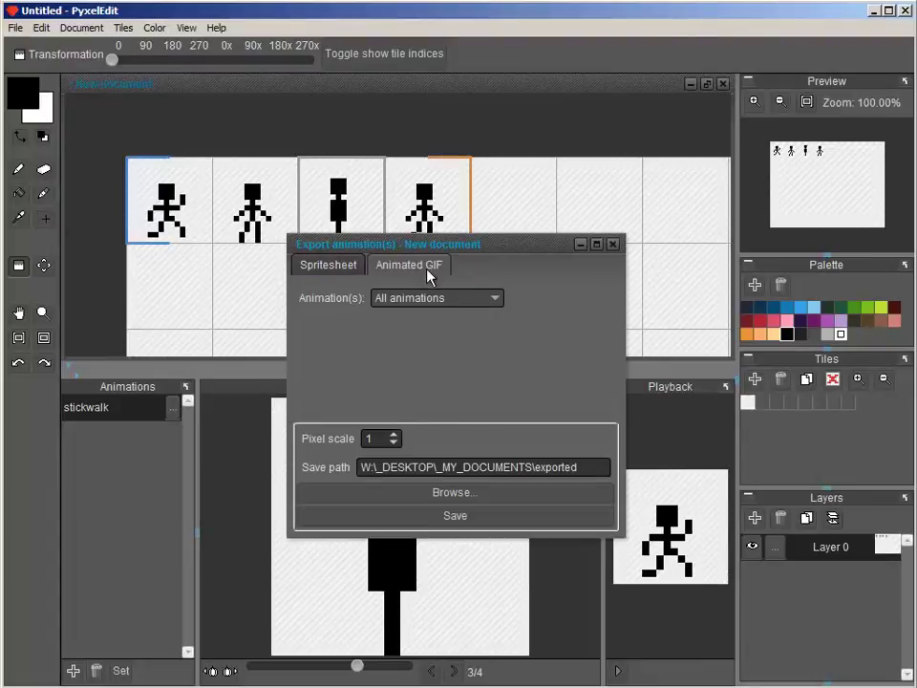
- Choose the stickwalk animation as the source of the animated GIF export
click(410, 302)
click(395, 341)
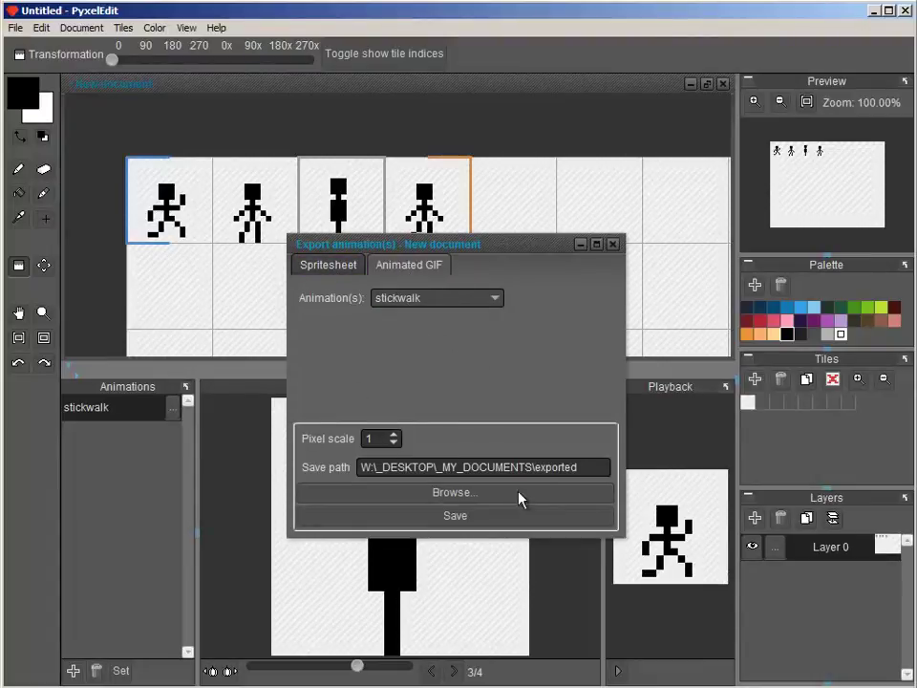
- Check the file formats offered for the spritesheet export, keep Auto and close the animation export without saving
click(325, 267)
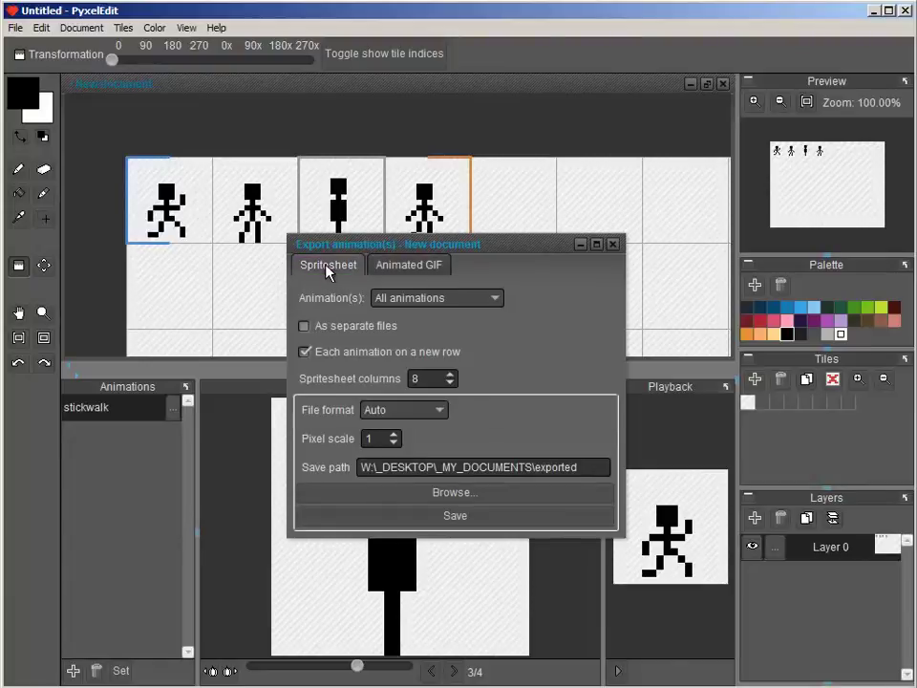
click(418, 408)
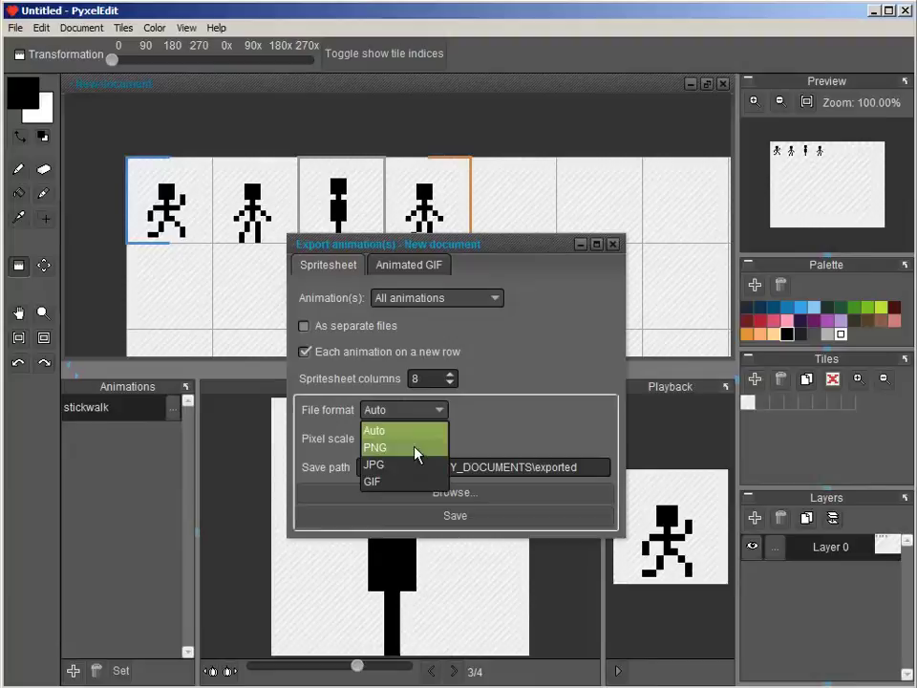
click(553, 387)
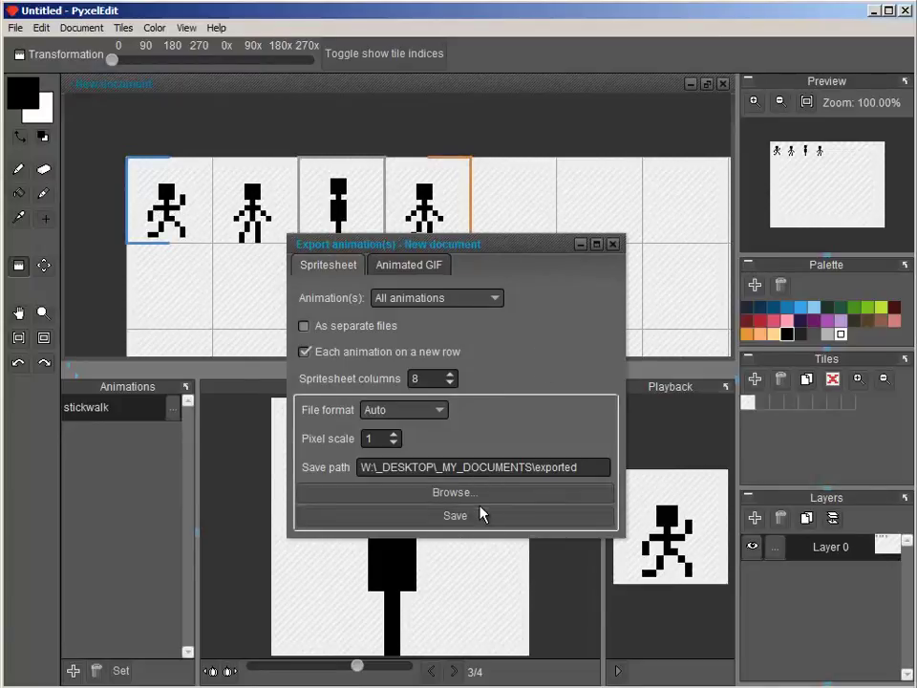
click(613, 245)
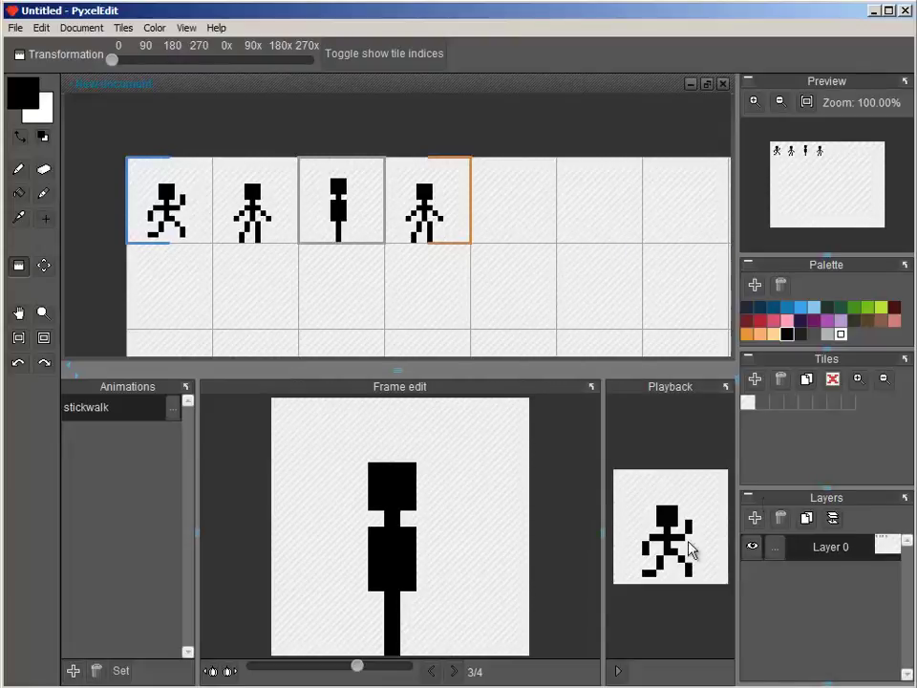
key(space)
drag(507, 258, 410, 256)
scroll(473, 243, down, 2)
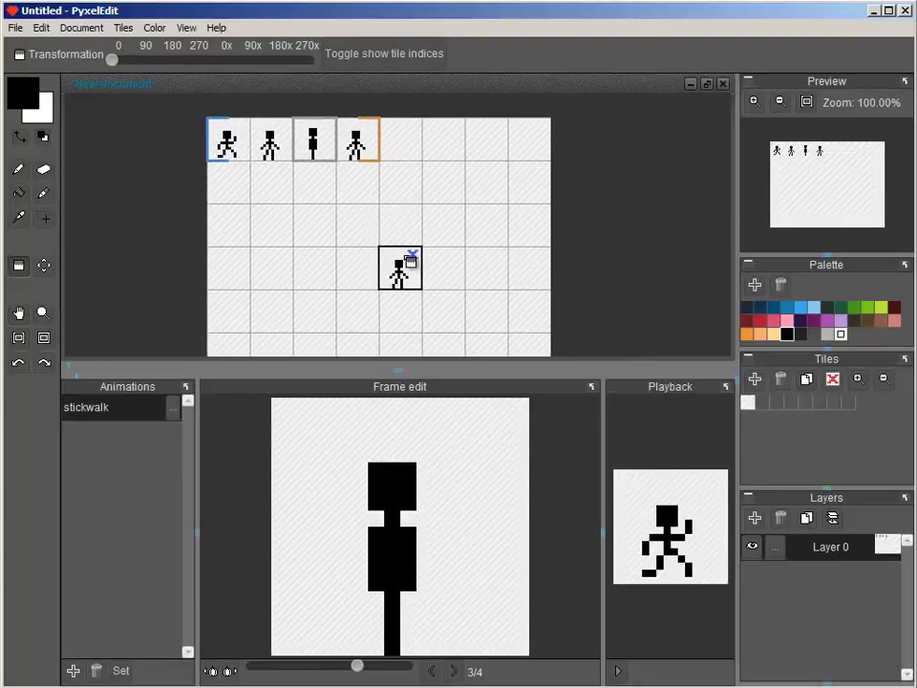